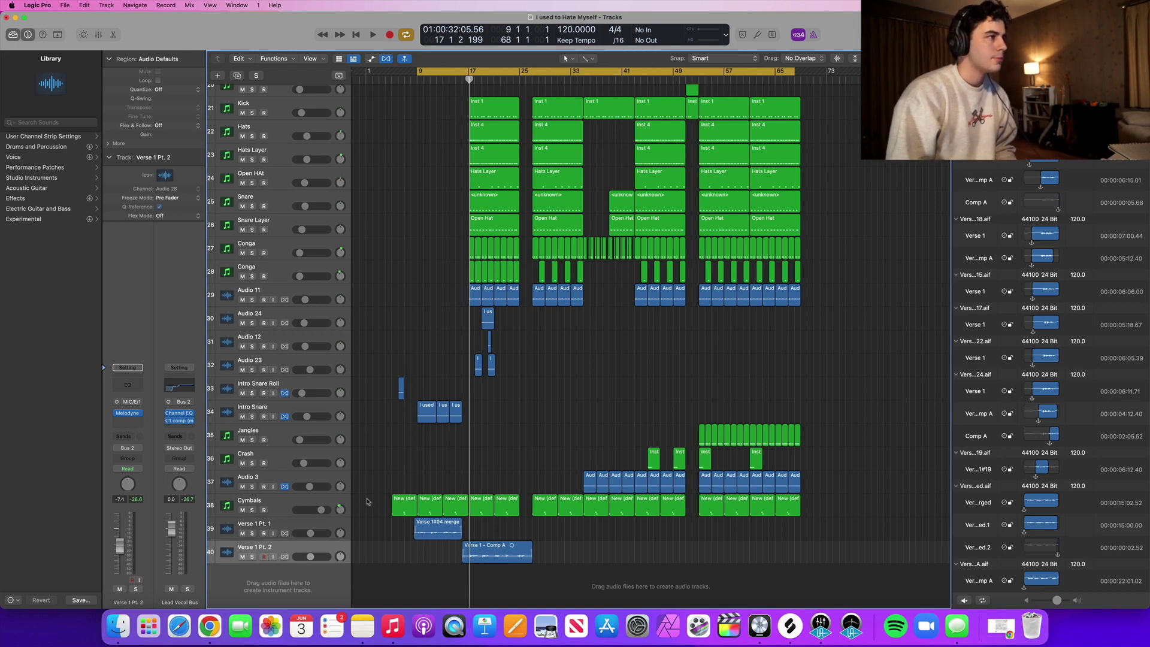
- Select the Verse 1 Pt. 1 vocal and play it twice from bar 9
left_click(313, 526)
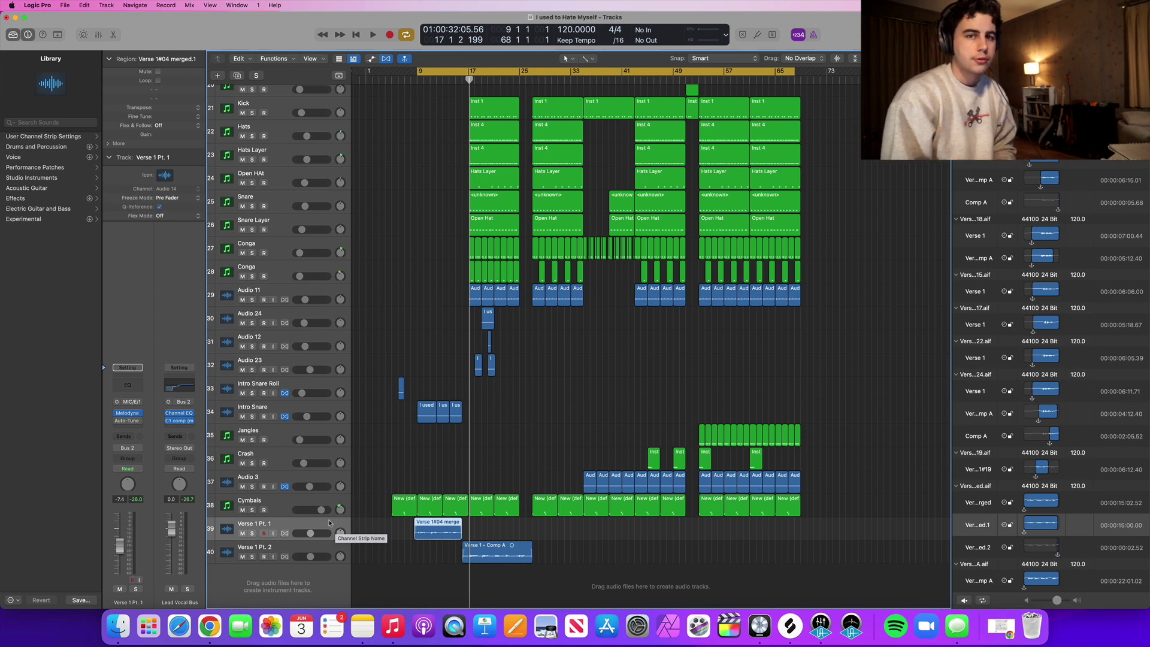
key("Return")
key("space")
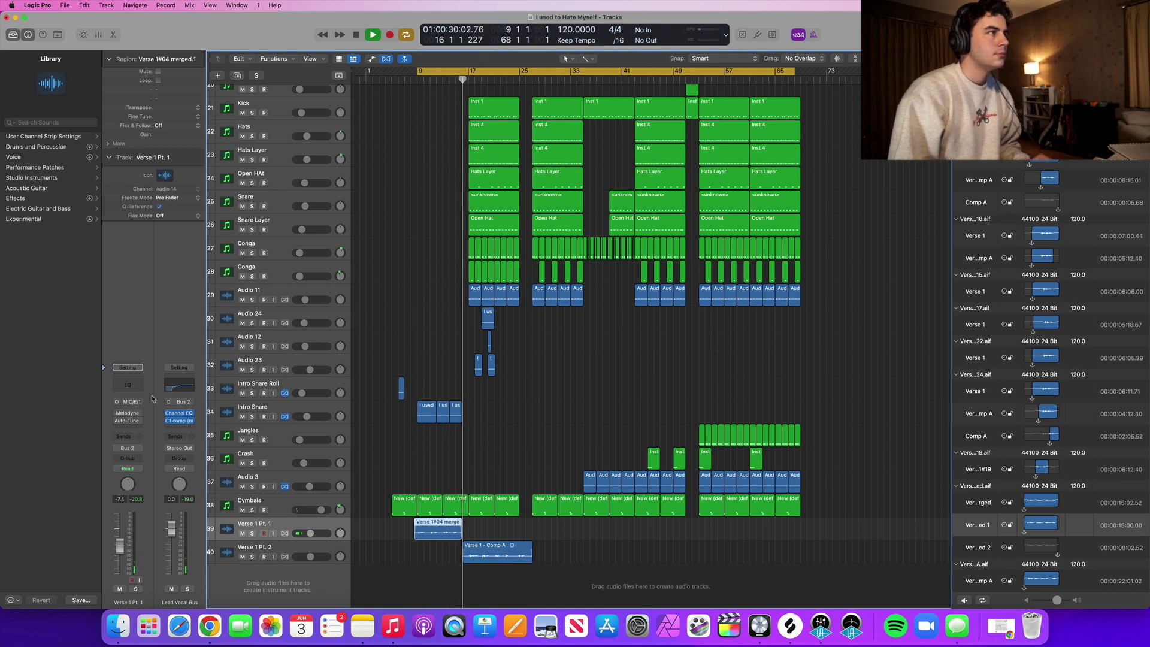
key("space")
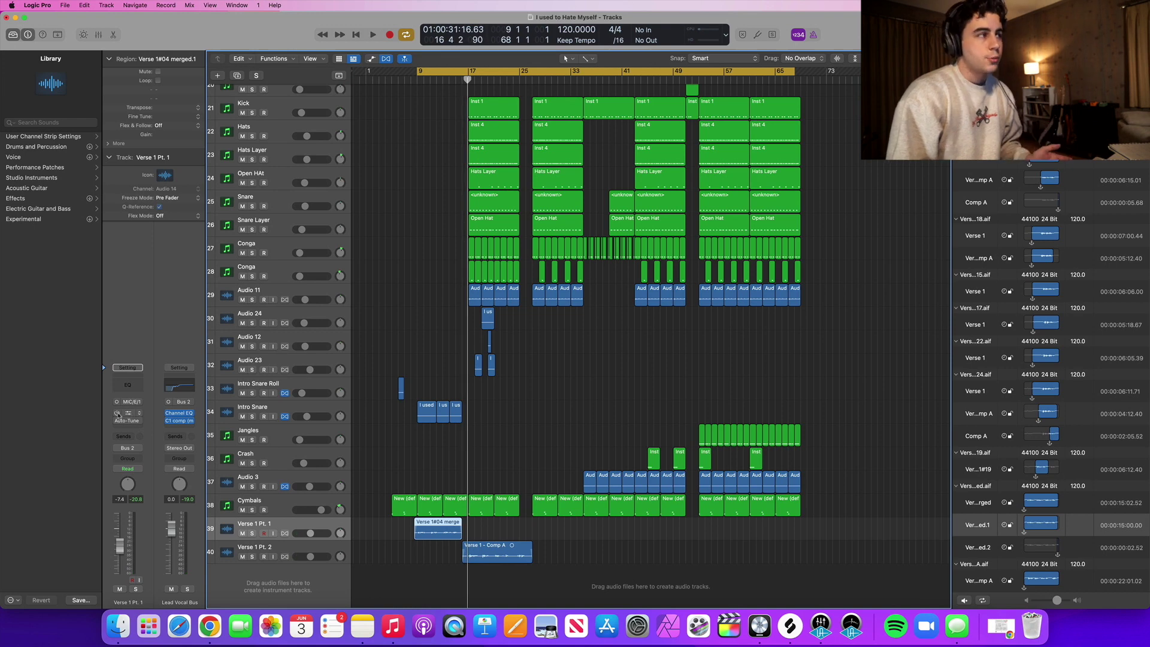
key("space")
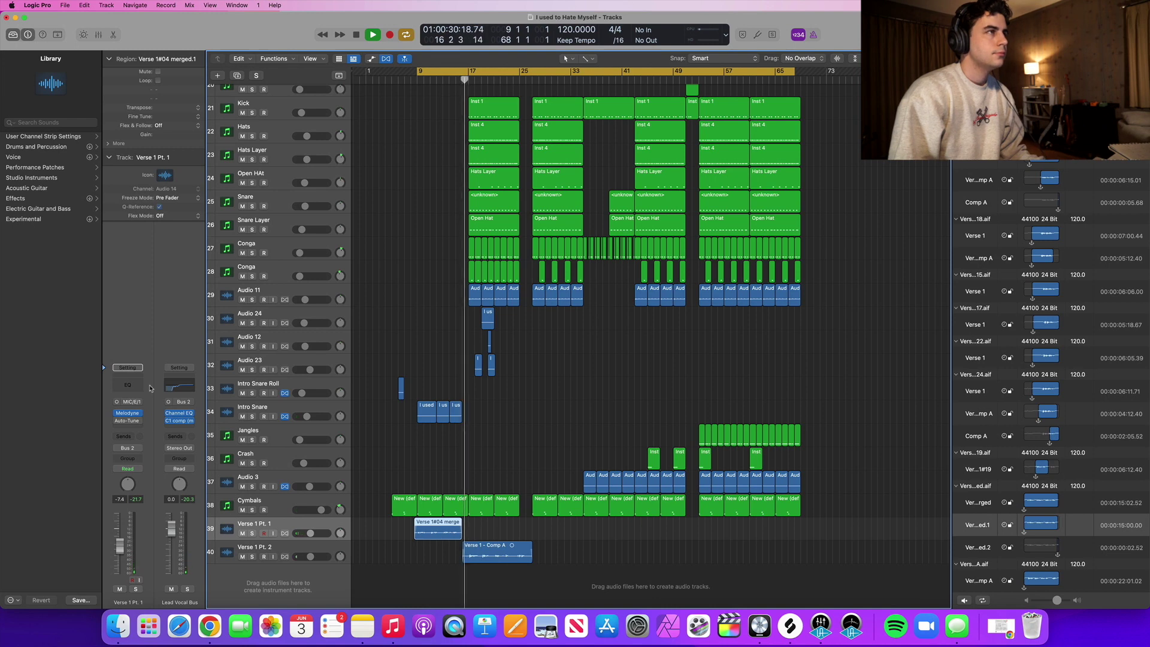
key("space")
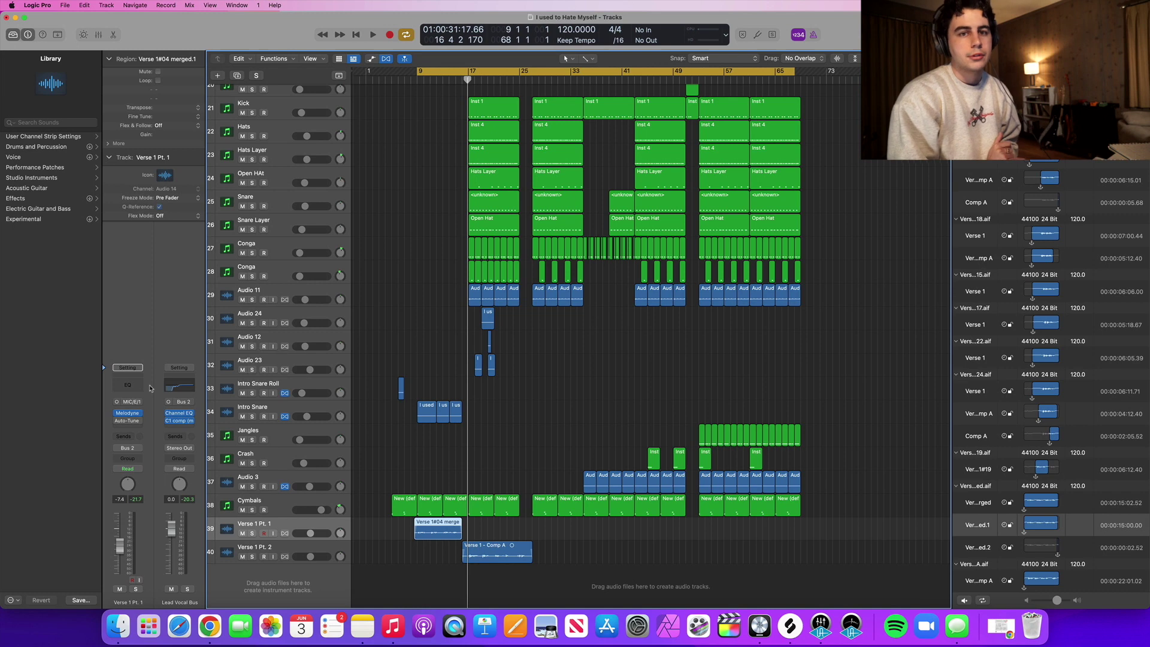
- Bypass Melodyne on Verse 1 Pt. 2, audition it uncorrected, then open the Melodyne window
key("Down")
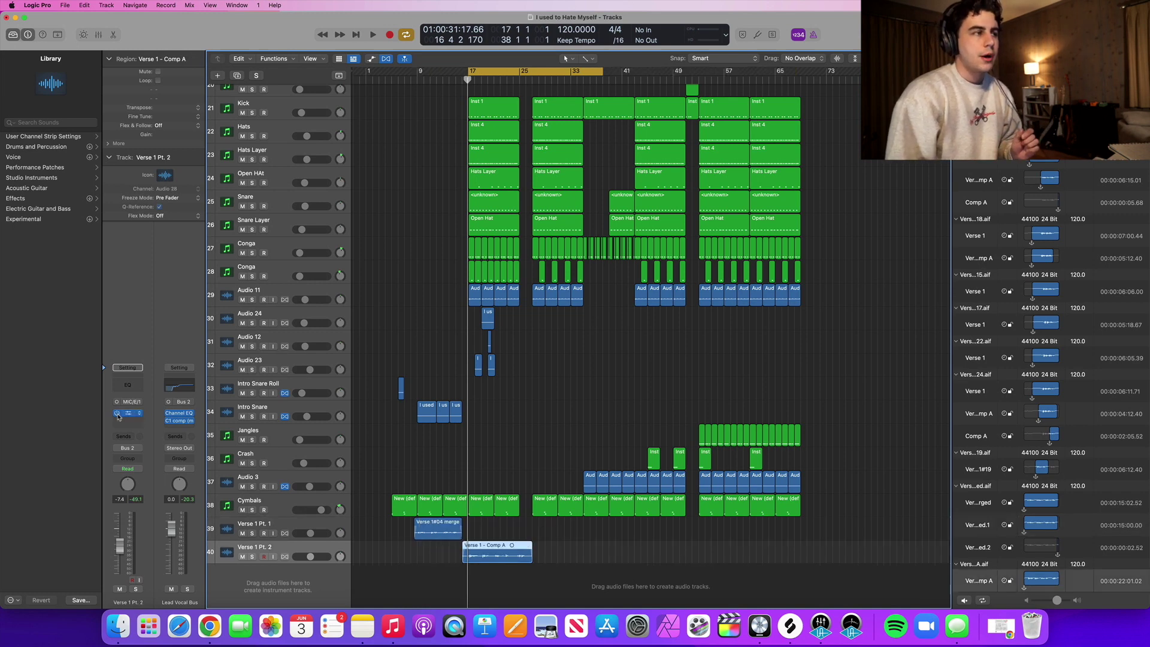
left_click(117, 414)
key("space")
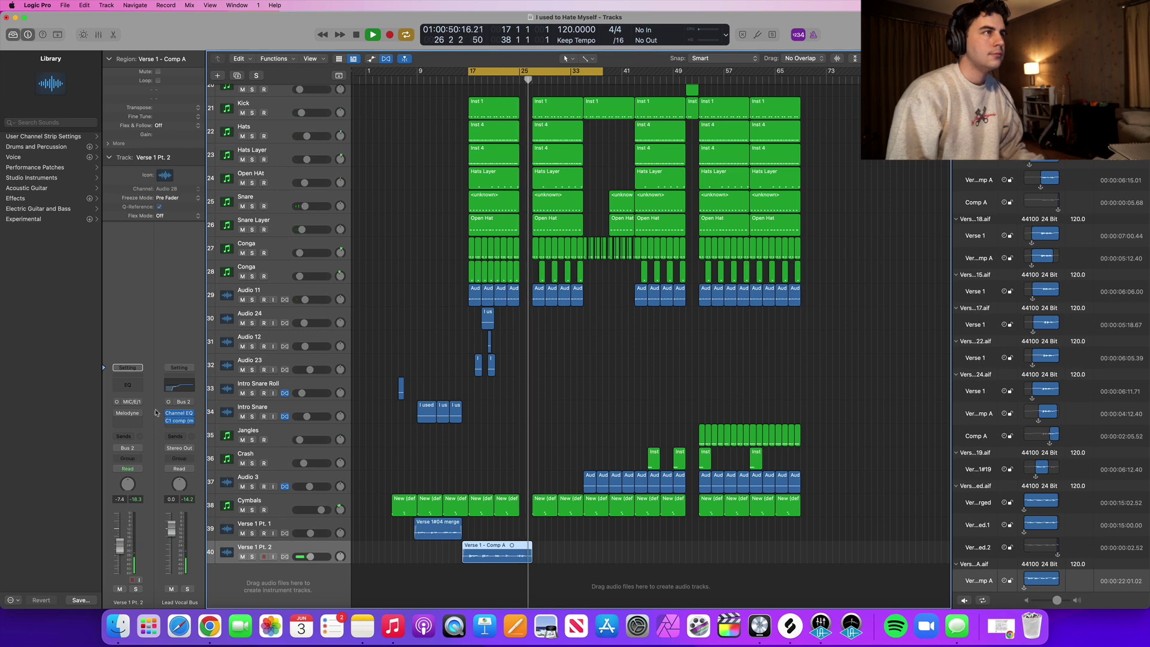
key("space")
left_click(127, 413)
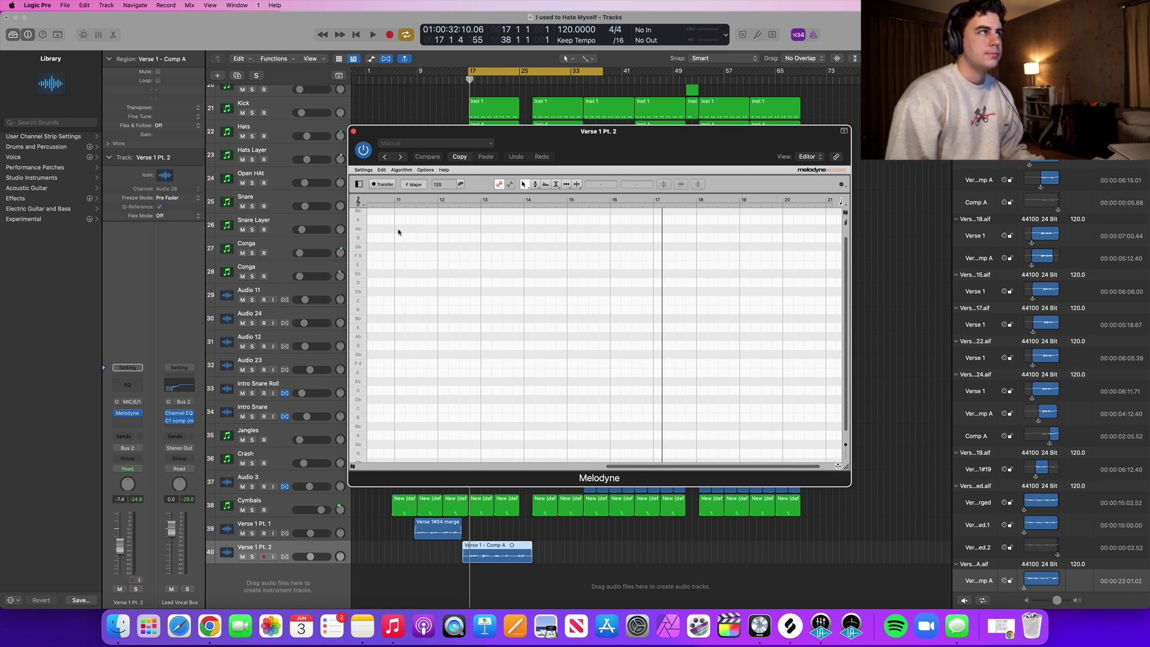
- Arm Melodyne's Transfer and play from bar 17 so the vocal is captured
left_click(384, 185)
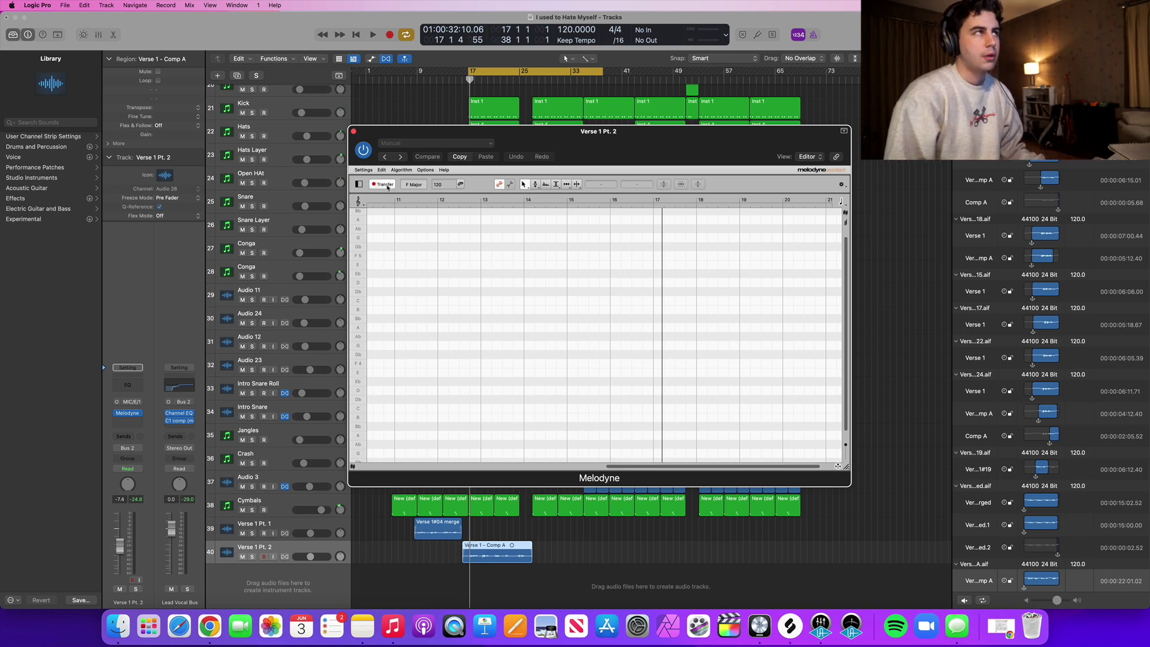
key("space")
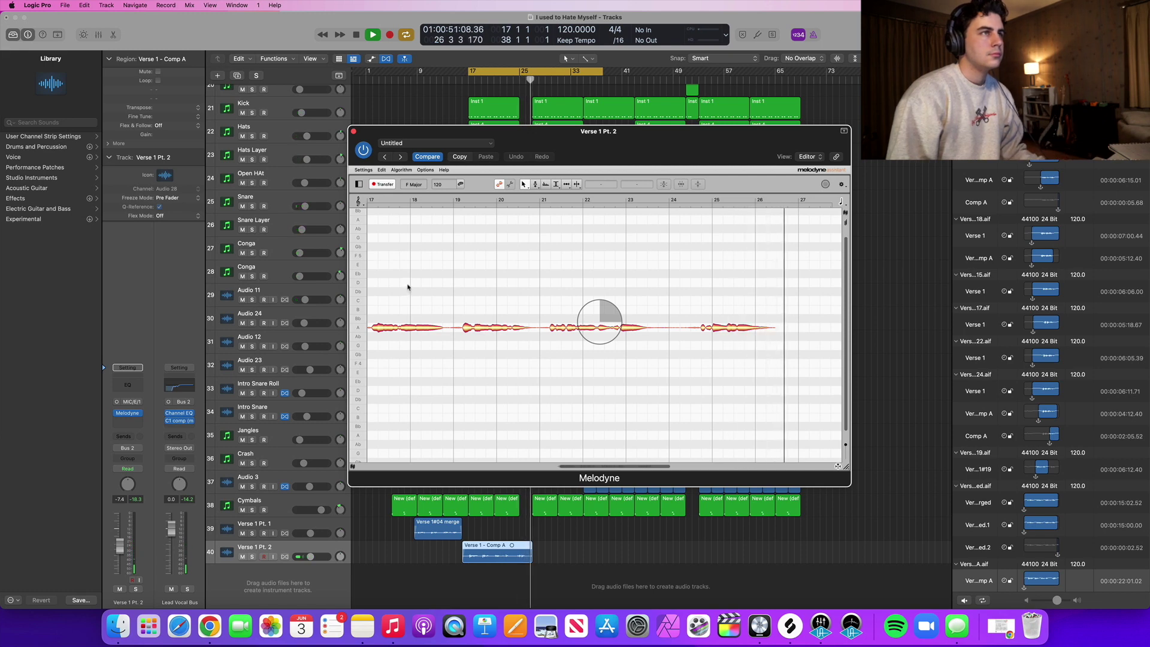
key("space")
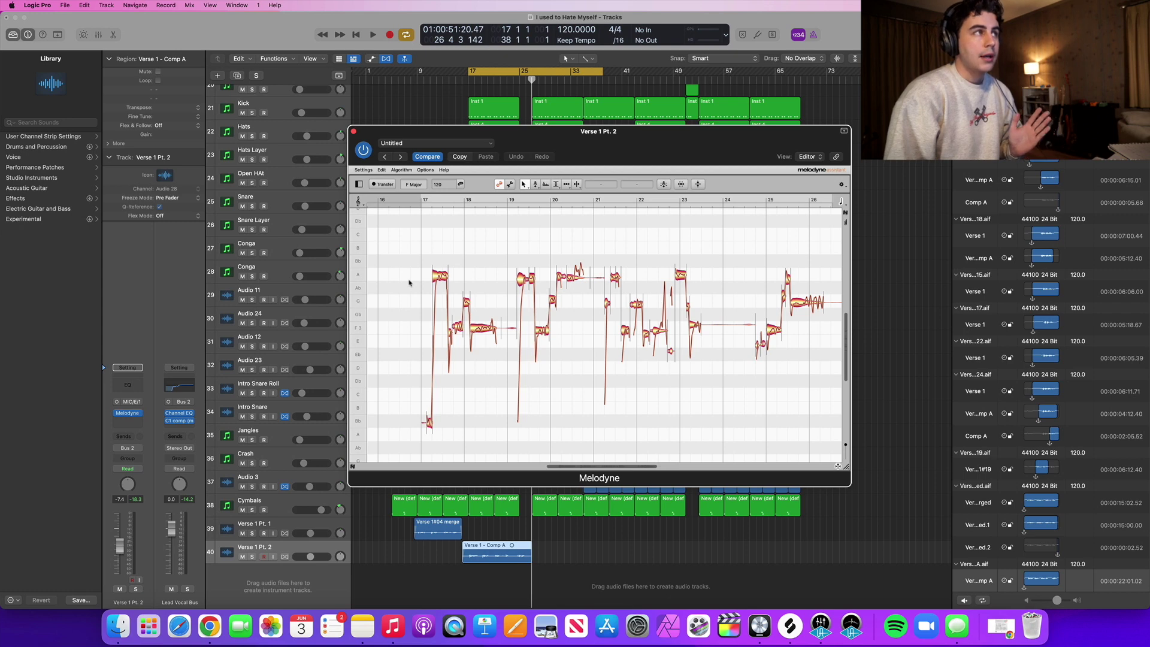
scroll(409, 283, "right", 3)
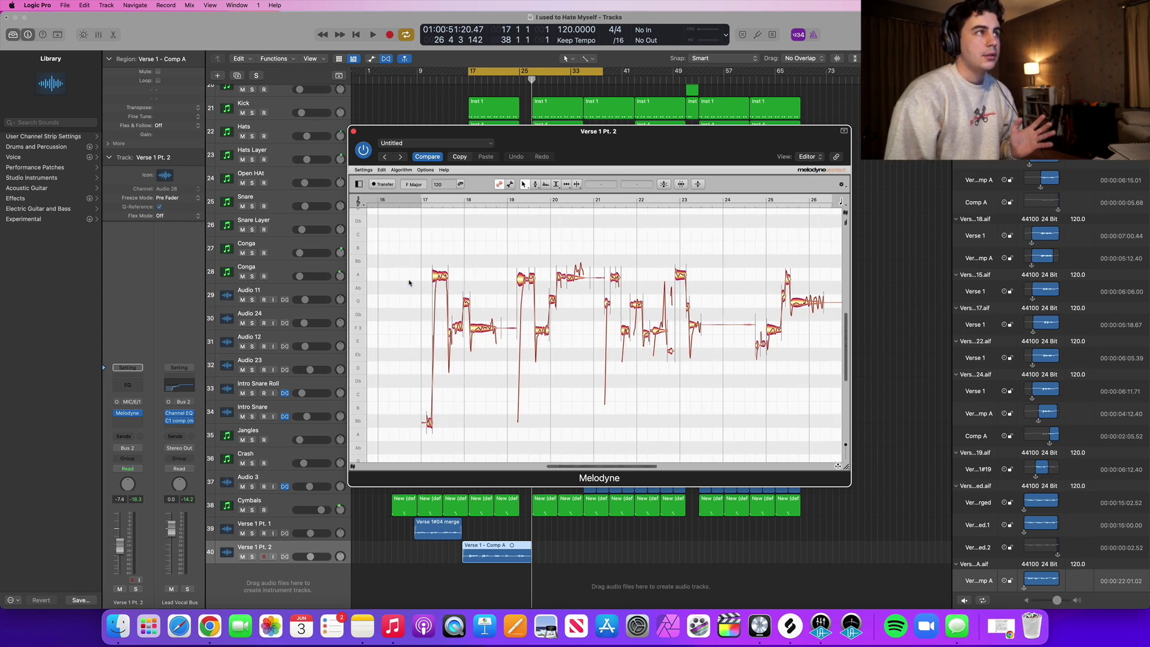
scroll(410, 283, "left", 2)
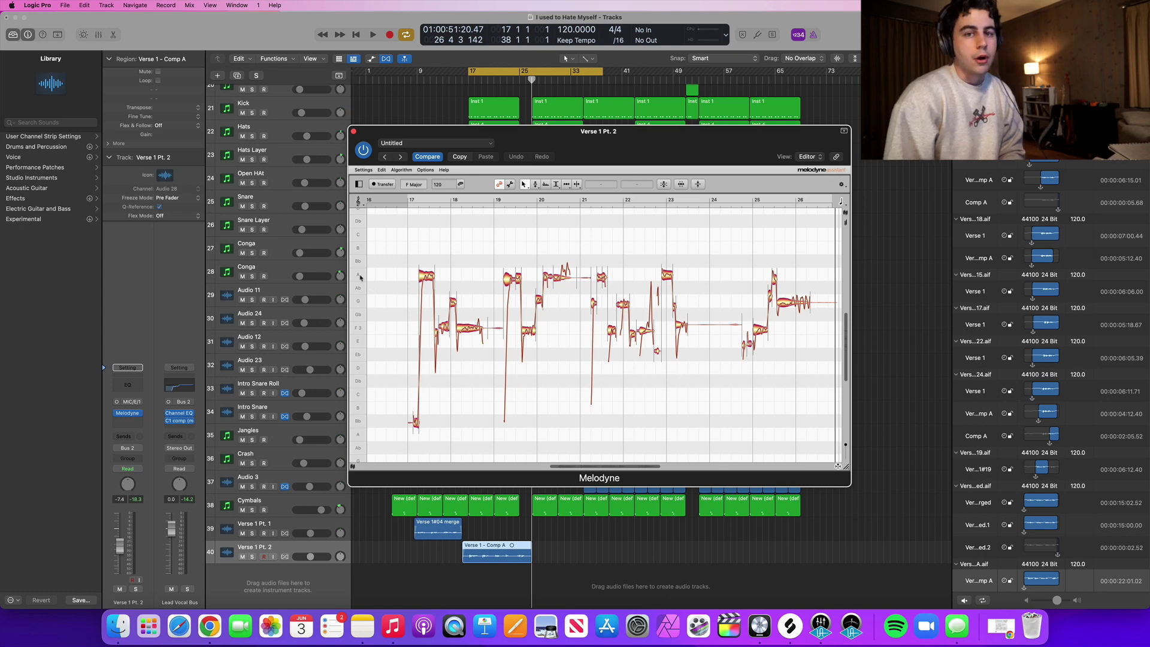
left_click(427, 276)
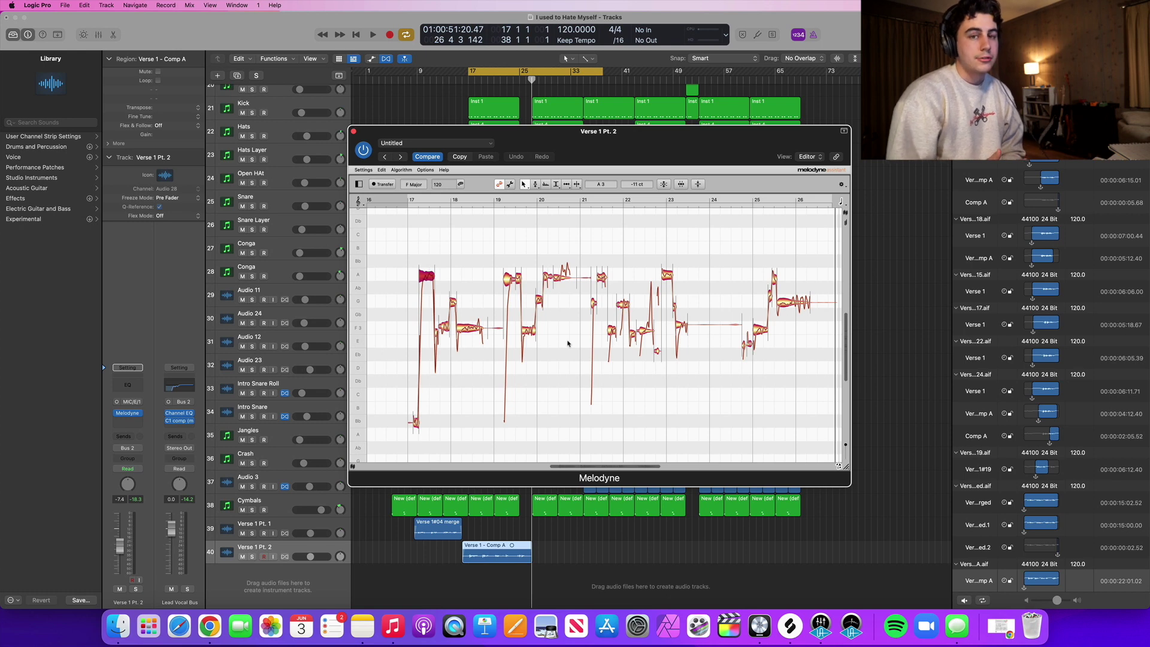
left_click(529, 330)
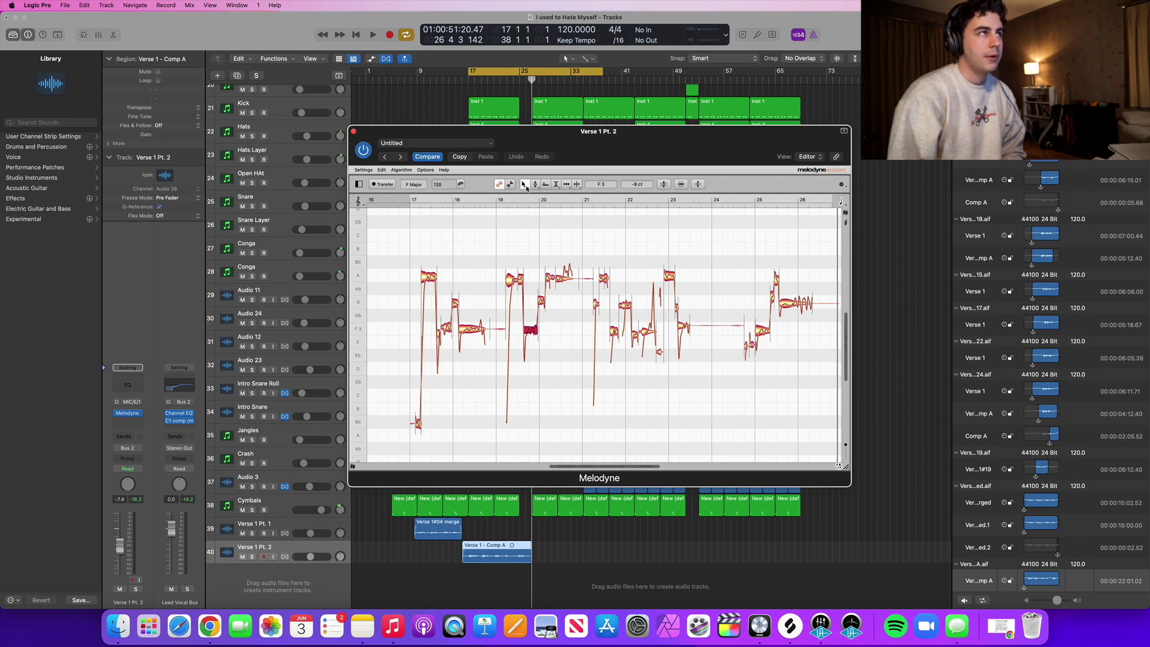
left_click(525, 186)
left_click(526, 194)
mouse_move(528, 261)
left_mouse_down()
mouse_move(495, 267)
mouse_move(531, 255)
left_mouse_up()
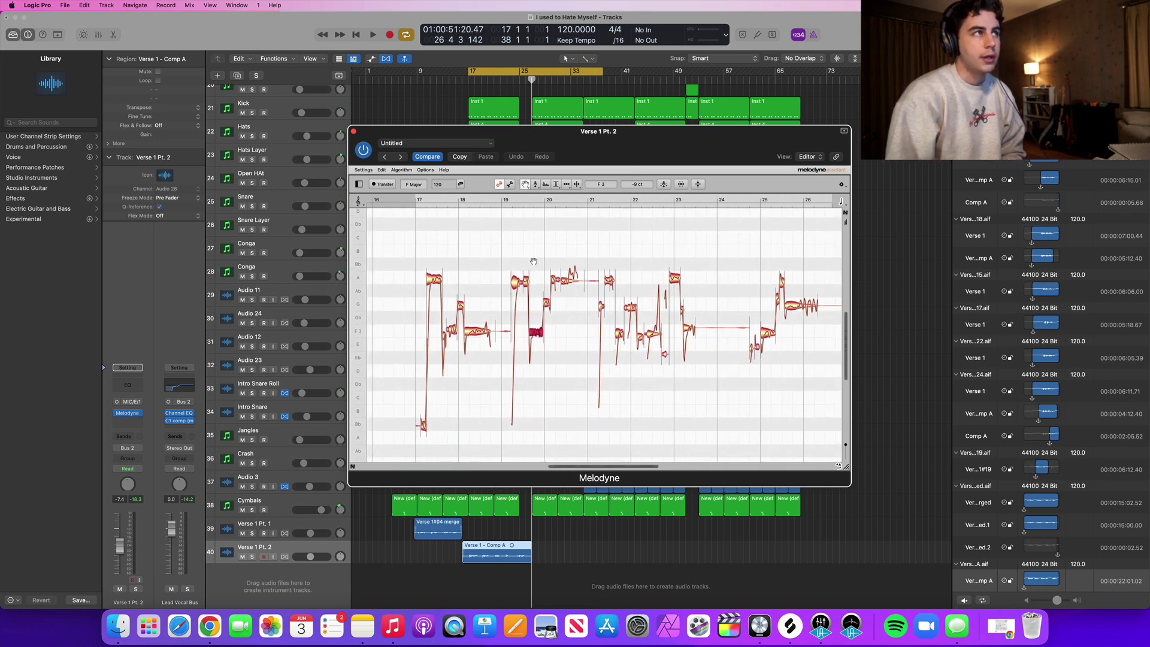
left_click(524, 184)
left_click(536, 186)
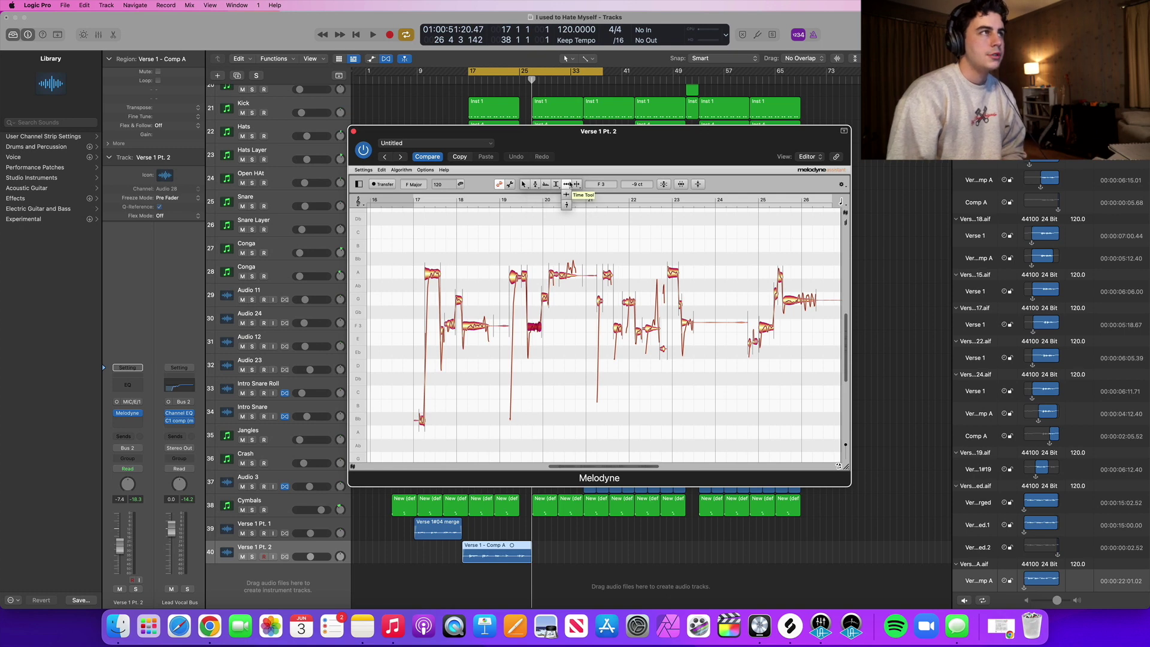
- Try a pitch sub-tool, then settle on Melodyne's main Pitch Tool
left_click(536, 206)
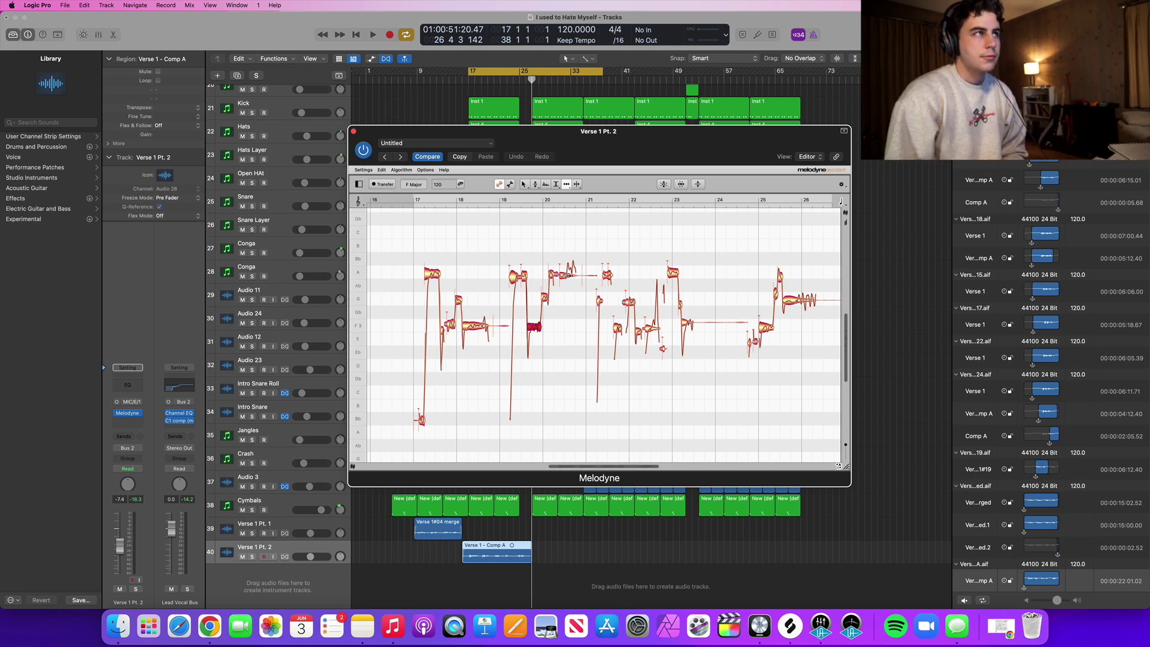
left_click(535, 185)
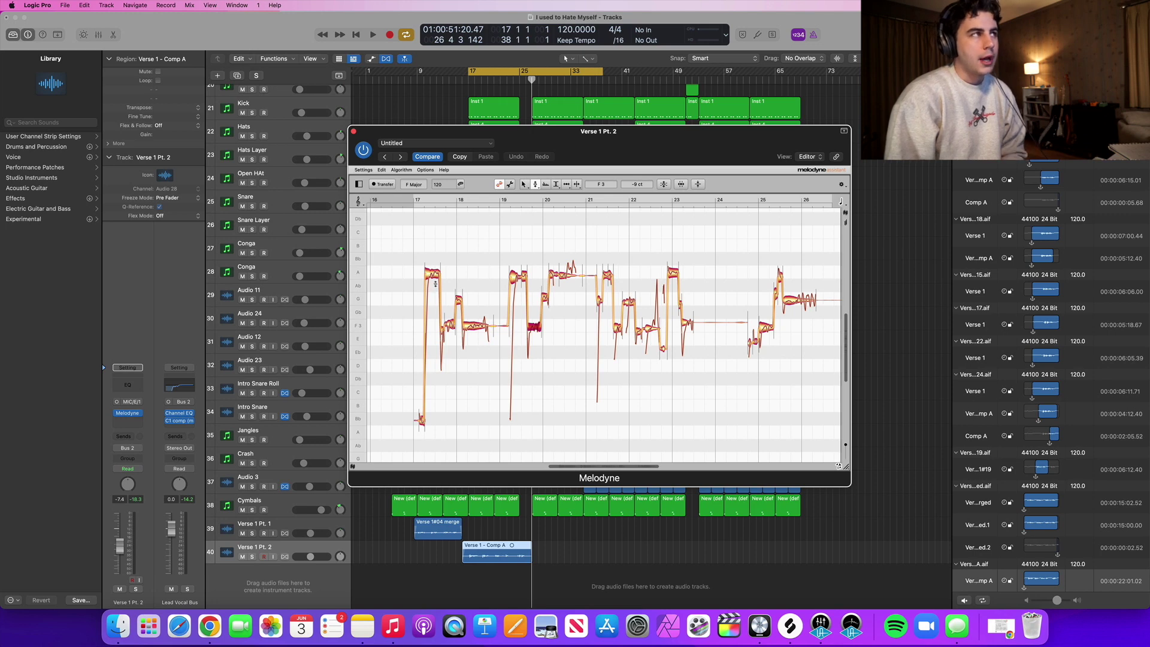
- Select the A3, F3 and small preceding notes, undo the last pitch edit, and reselect the first note
left_click(433, 274)
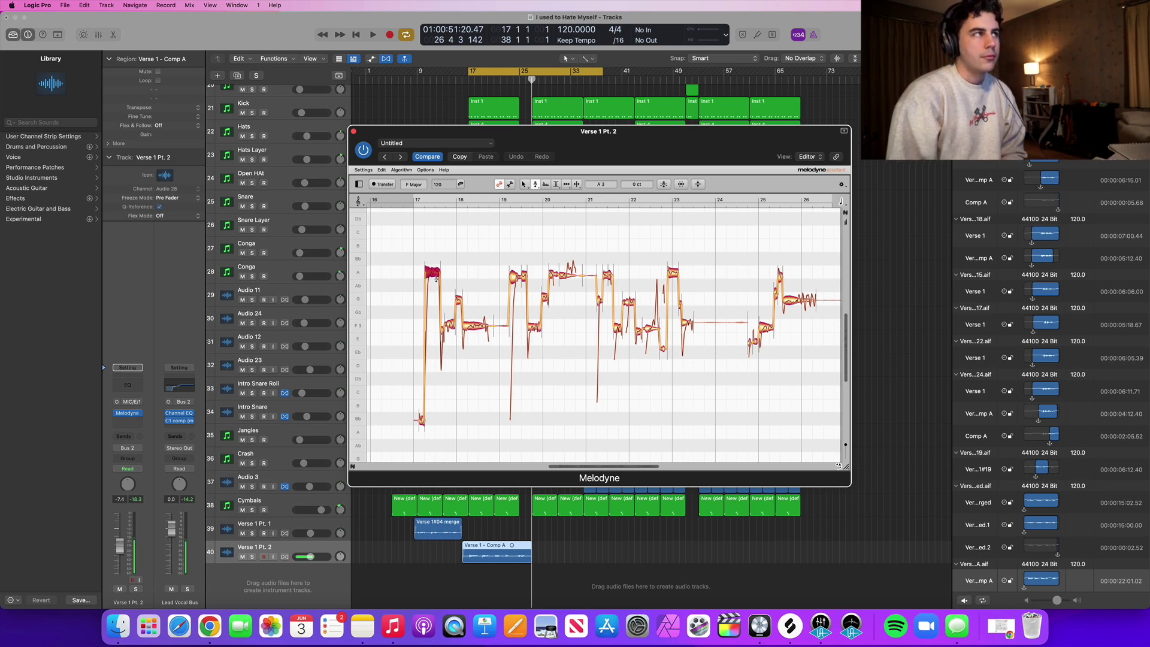
left_click(473, 326)
left_click(450, 328)
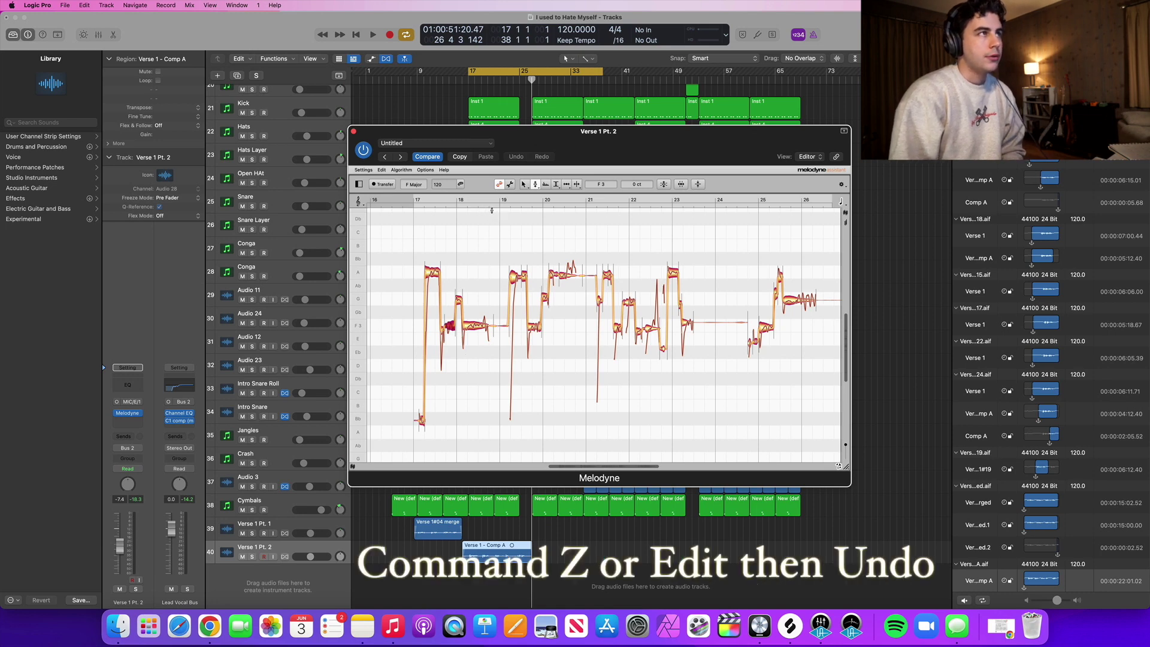
key("super+z")
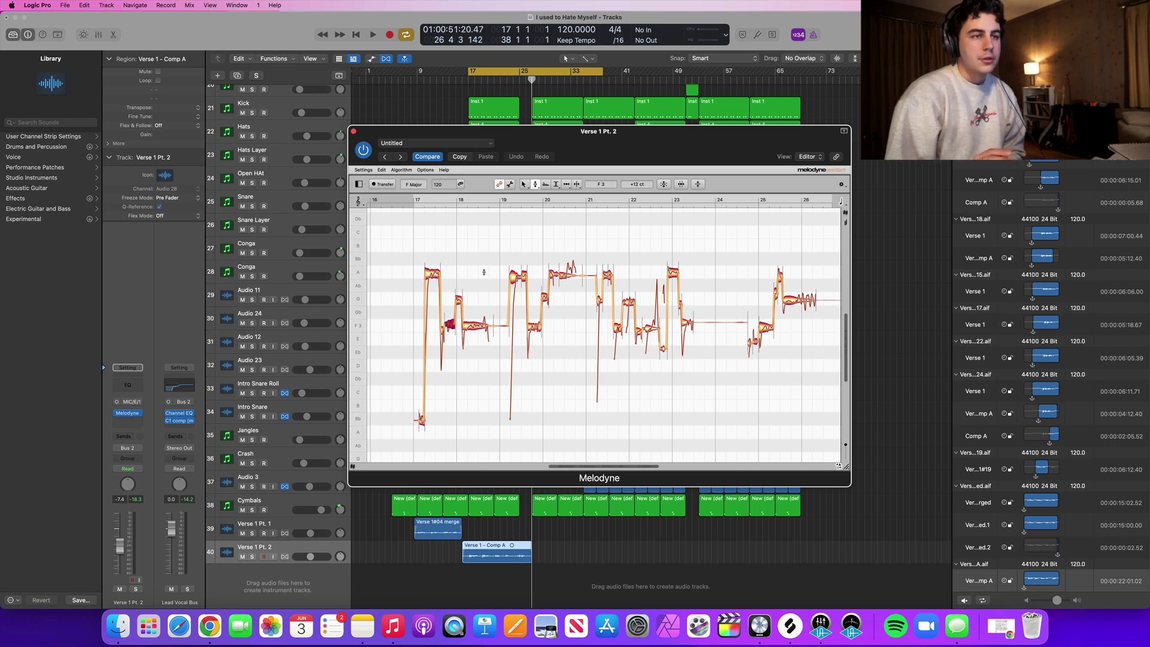
left_click(433, 275)
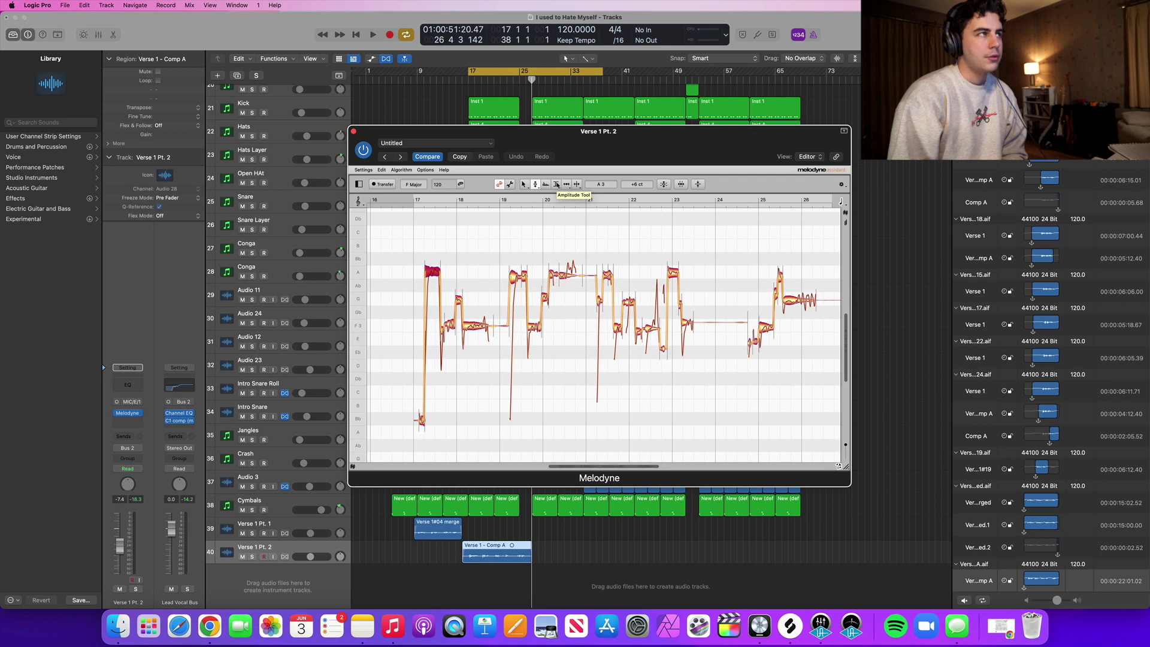
- Lower then raise the first note's level with the Amplitude Tool, auditioning from bar 17
left_click(556, 184)
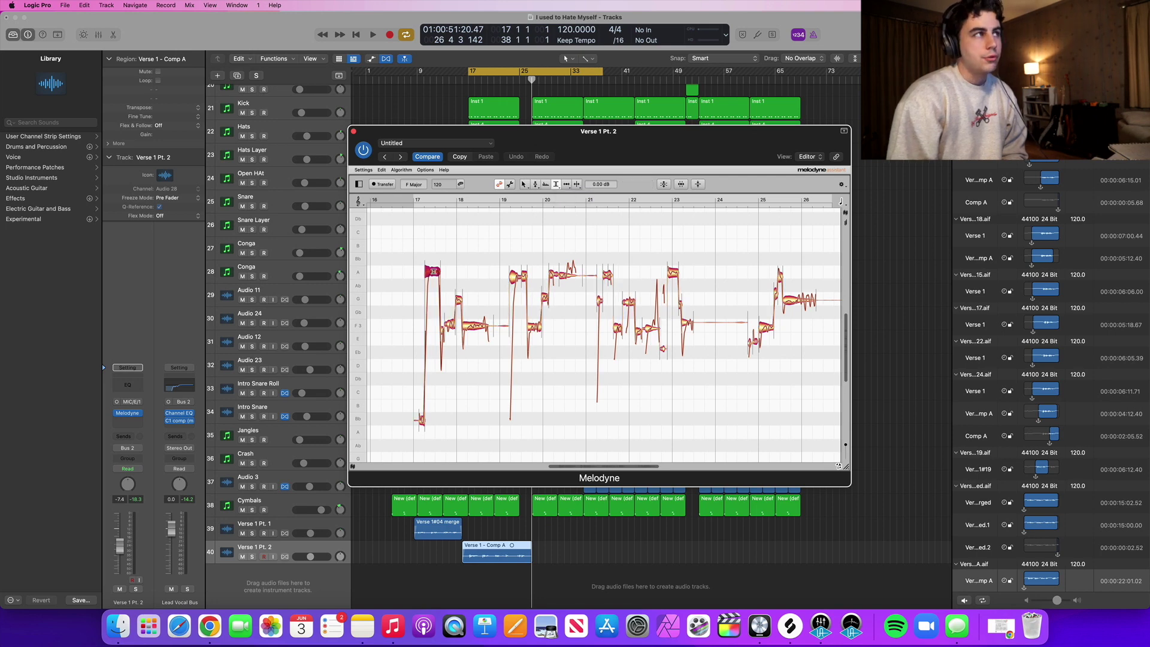
mouse_move(433, 277)
left_mouse_down()
mouse_move(432, 288)
mouse_move(438, 264)
left_mouse_up()
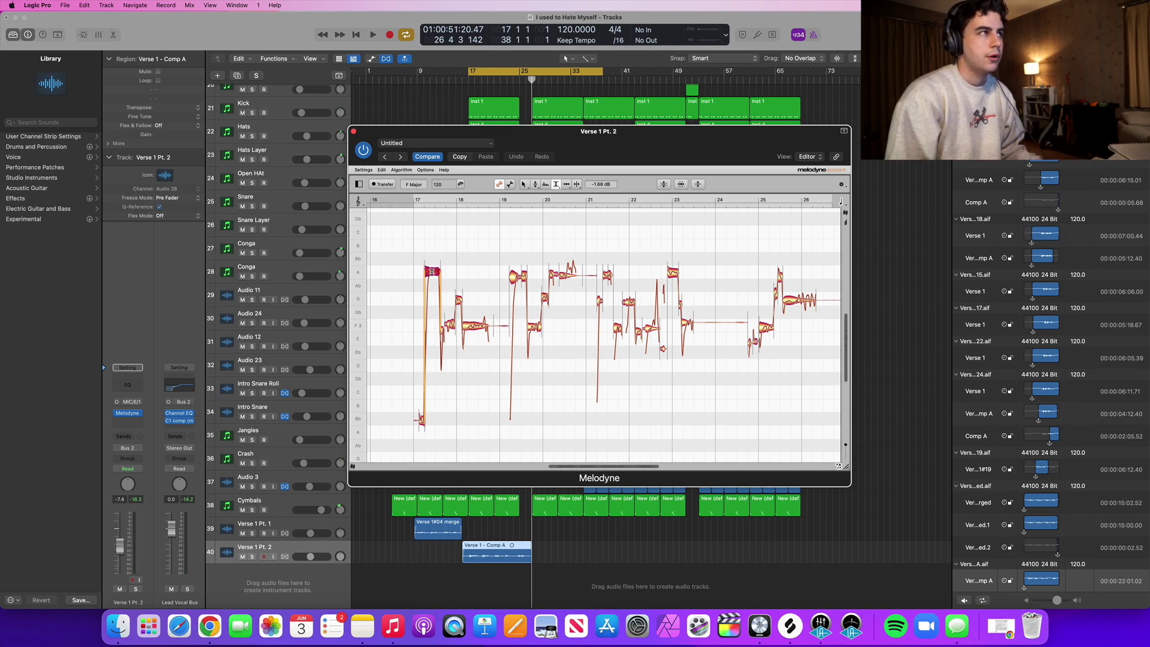
key("space")
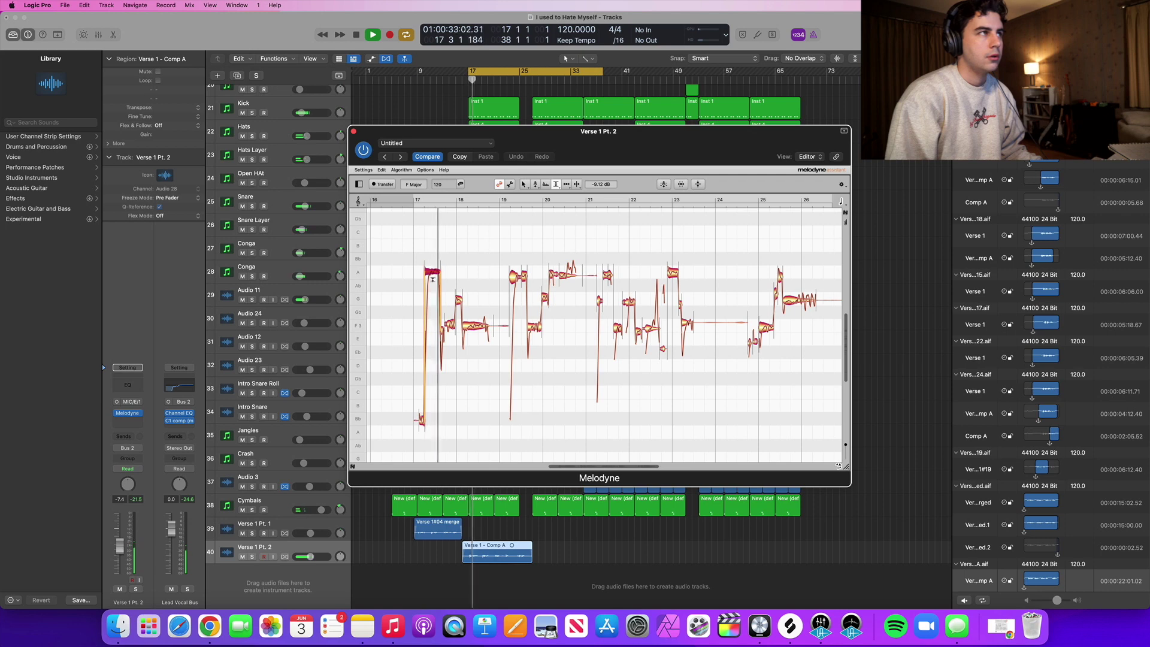
left_click_drag(433, 272, 433, 271)
key("space")
key("space")
key("space")
key("space")
key("space")
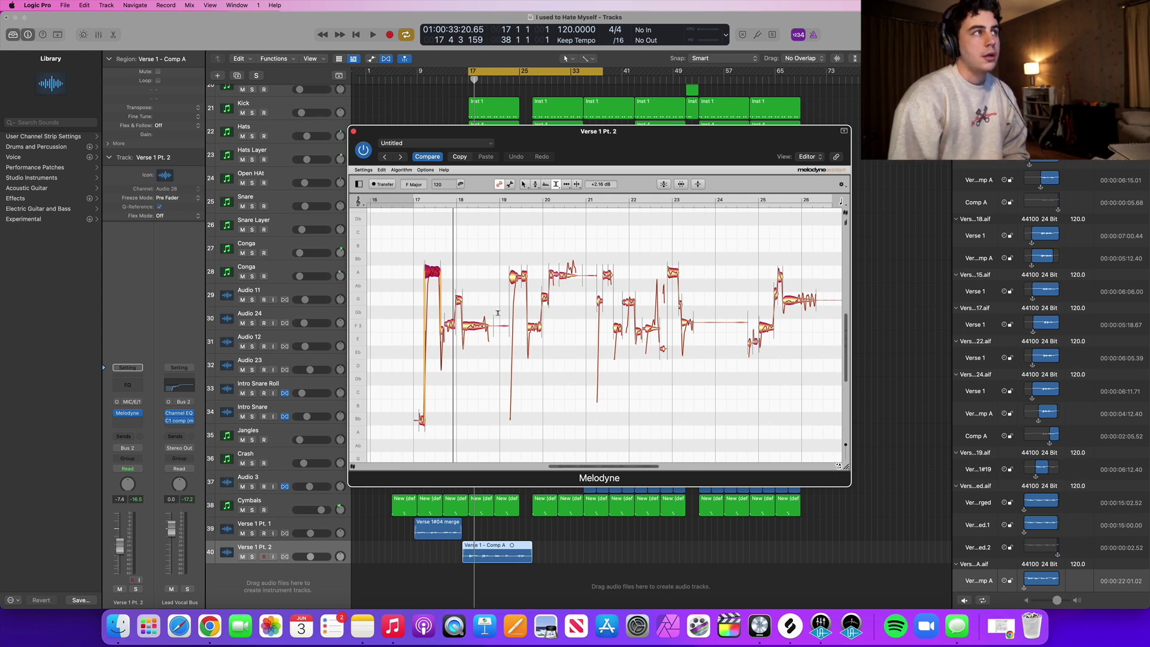
- Select the notes just before bar 20 and audition them
left_click(514, 277)
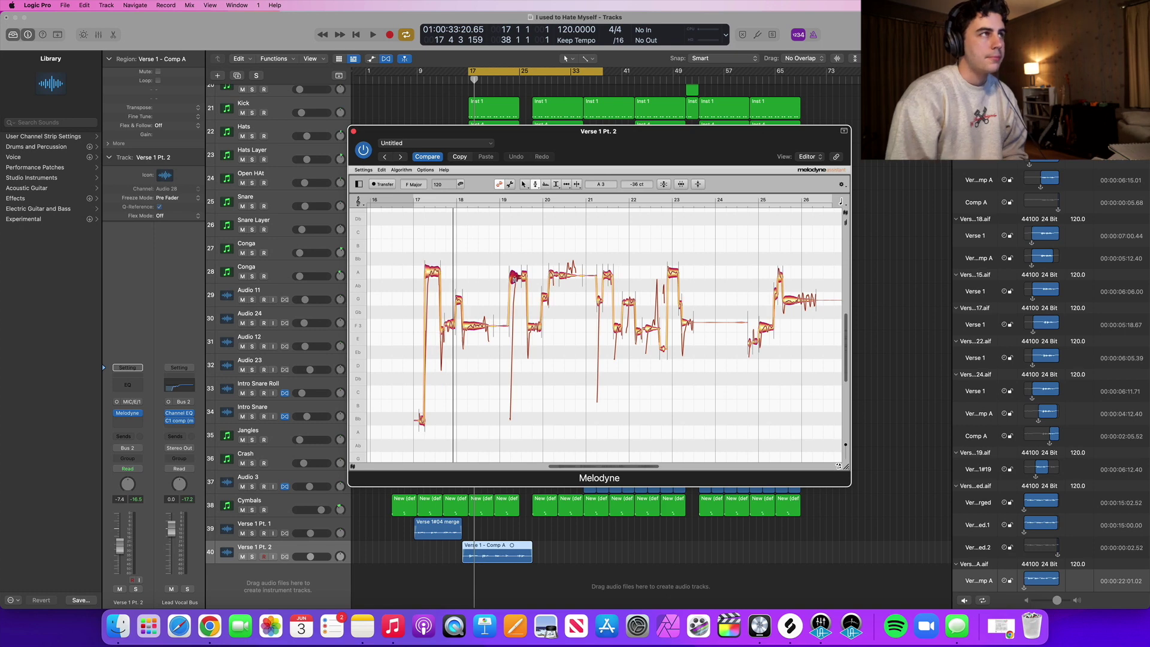
left_click(524, 273)
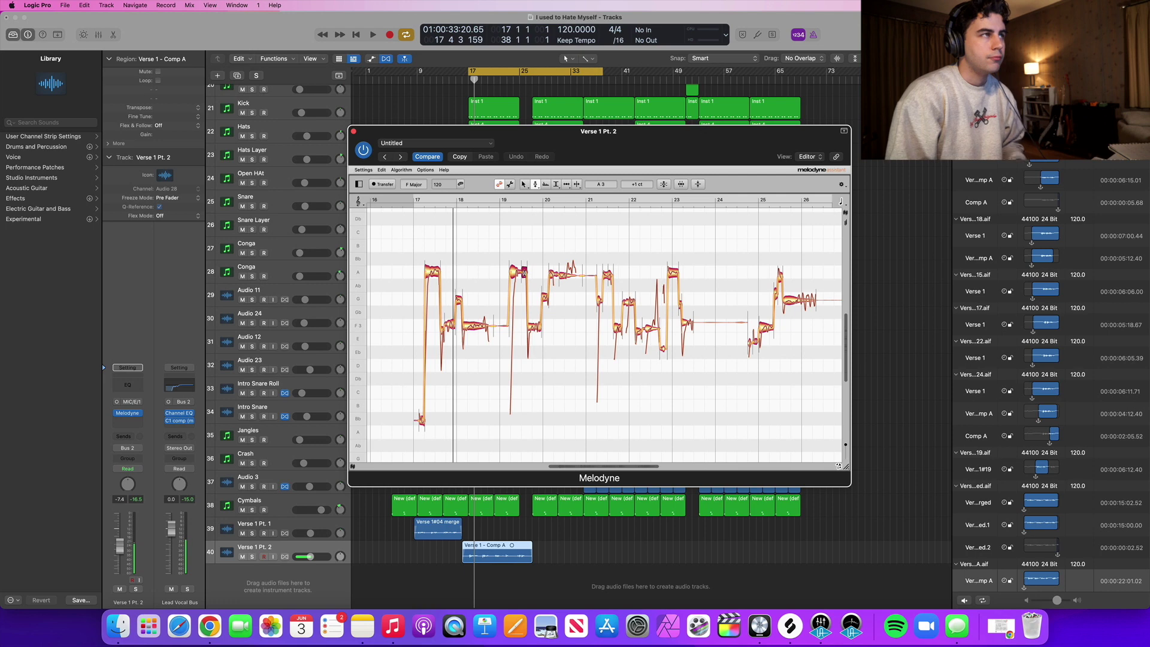
key("space")
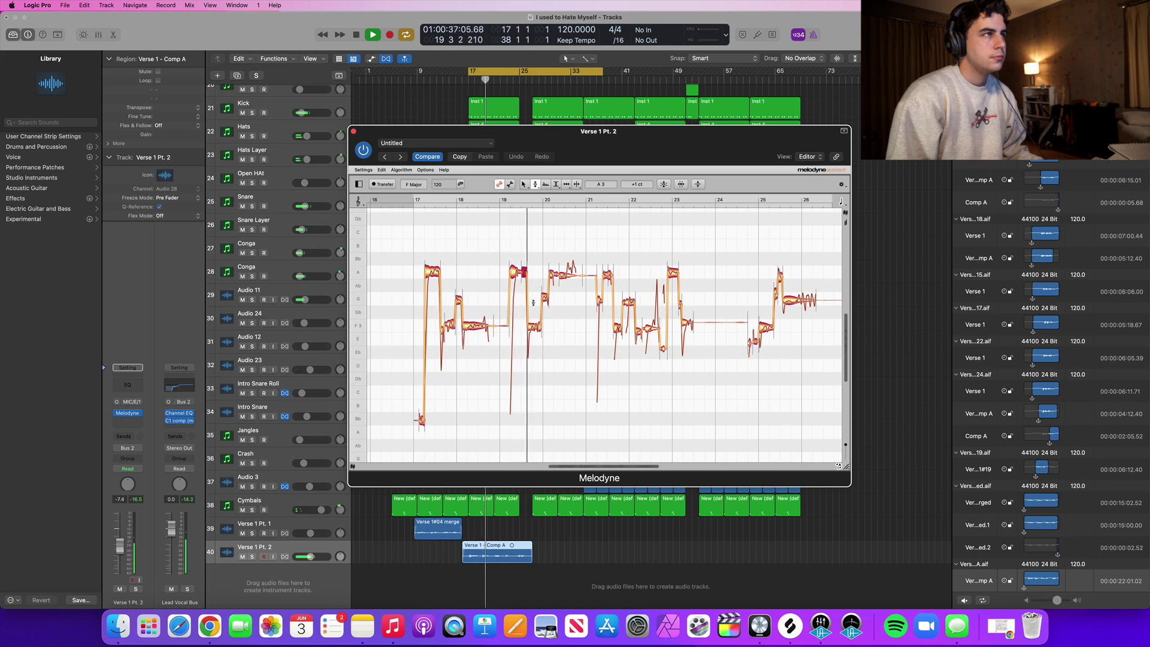
key("space")
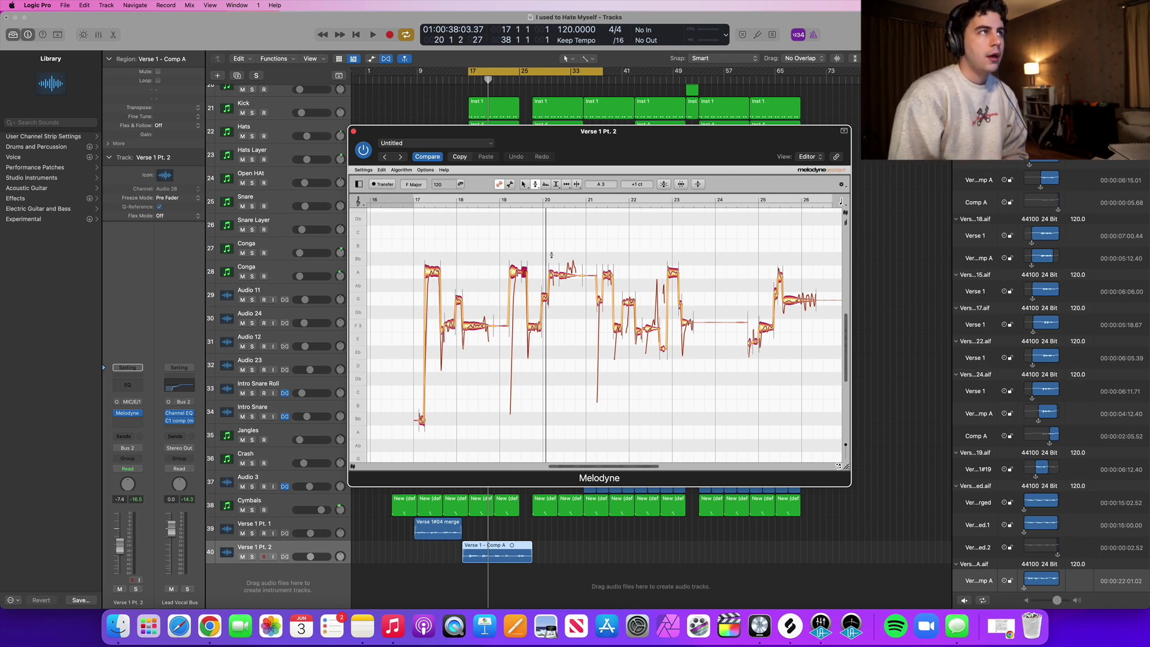
- With the Pitch Drift tool, audition the note before bar 20 and return the playhead near bar 19
left_click(546, 185)
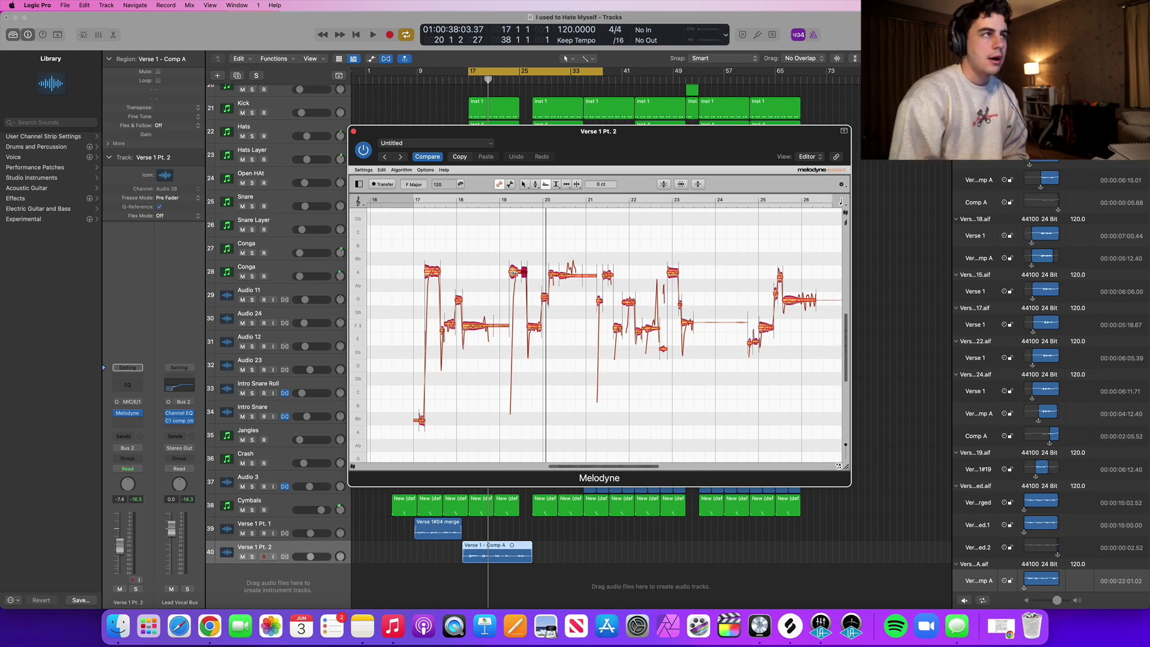
left_click(515, 272)
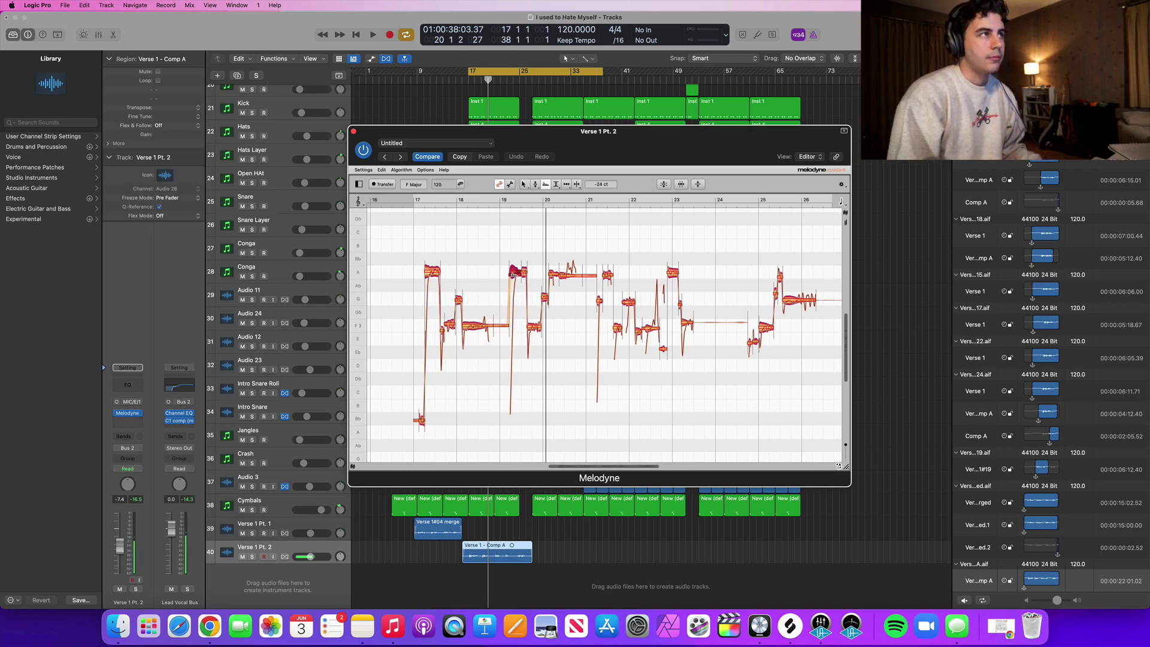
key("space")
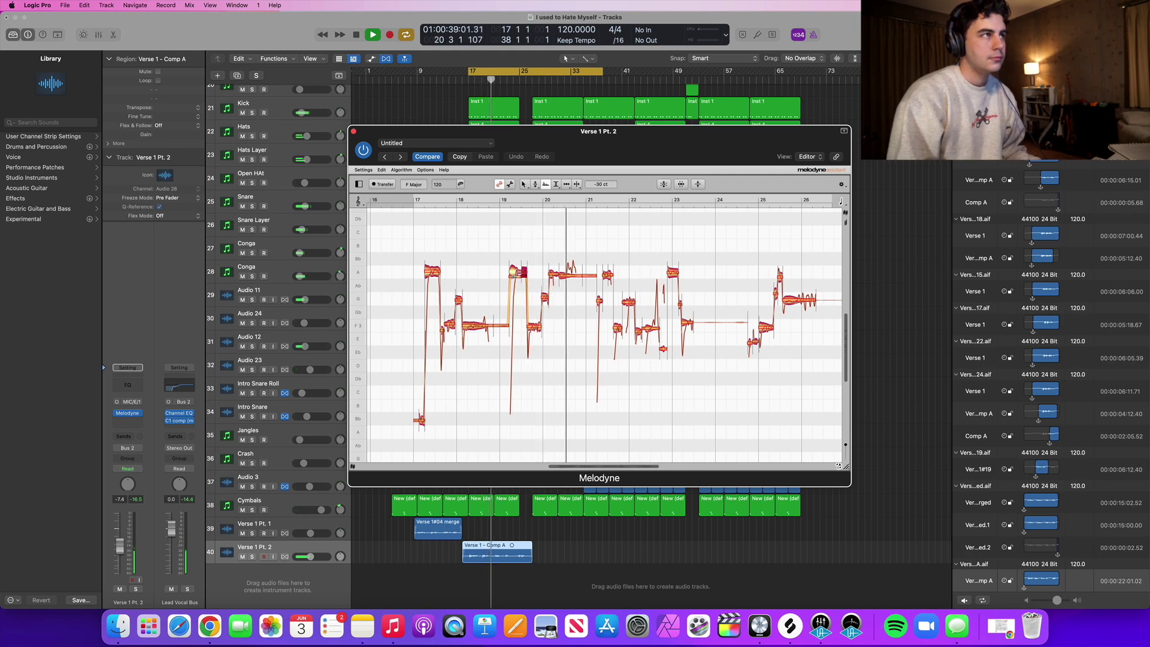
key("space")
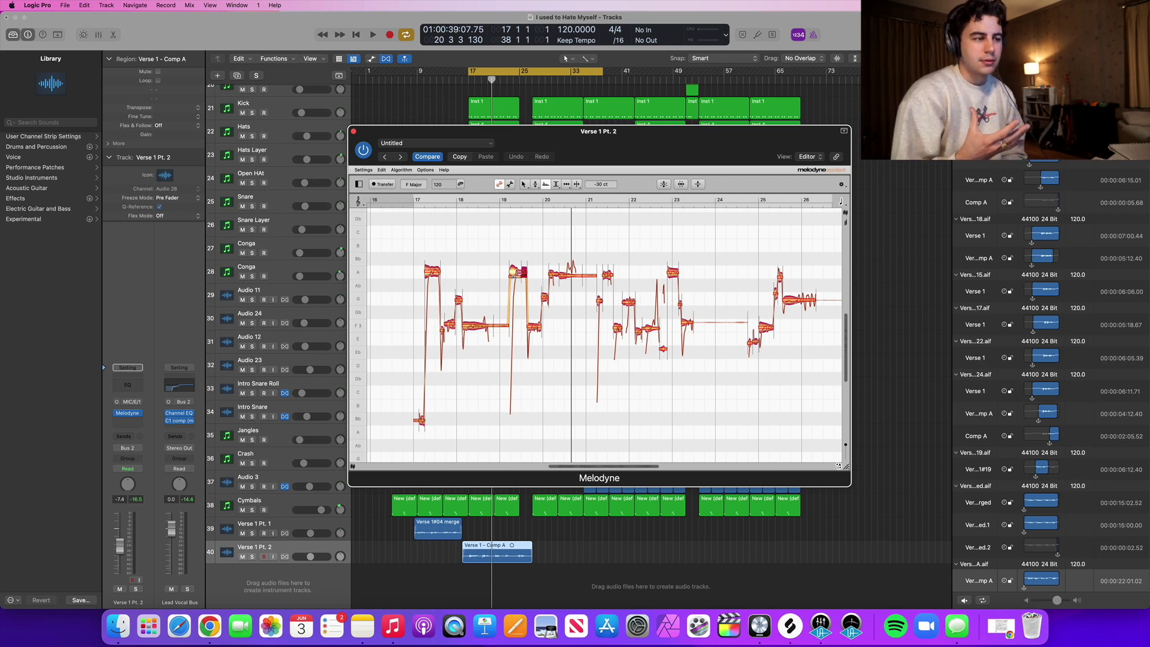
left_click(539, 200)
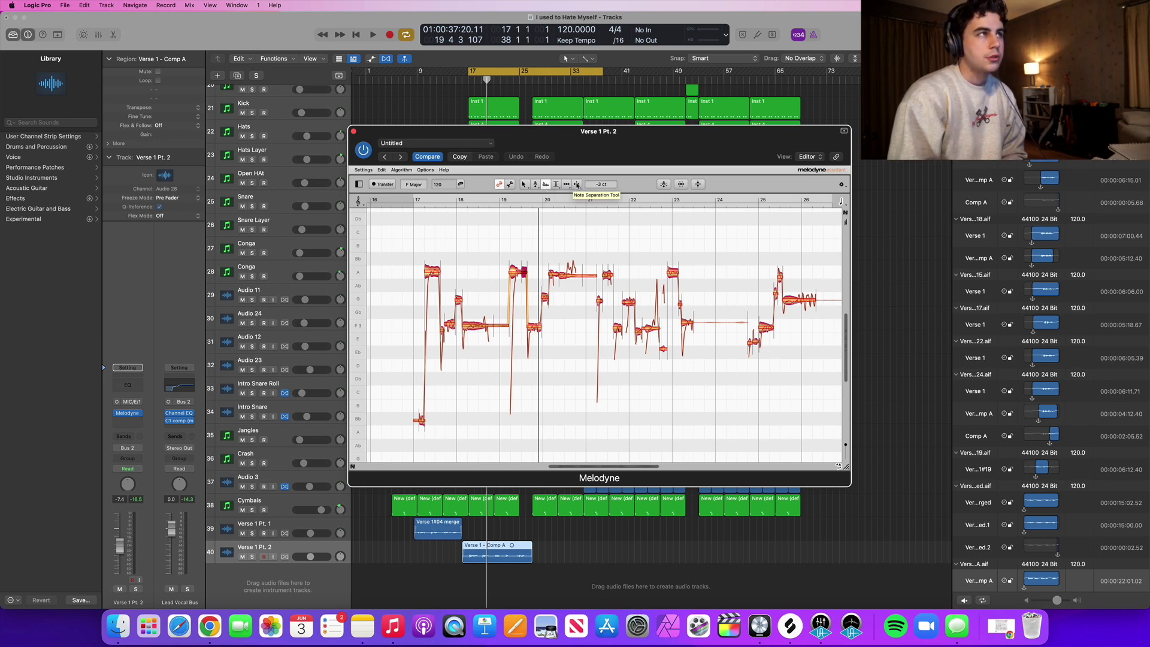
- Return to the Pitch Tool, clear the selection, and select the note just after bar 20
left_click(536, 184)
key("super+a")
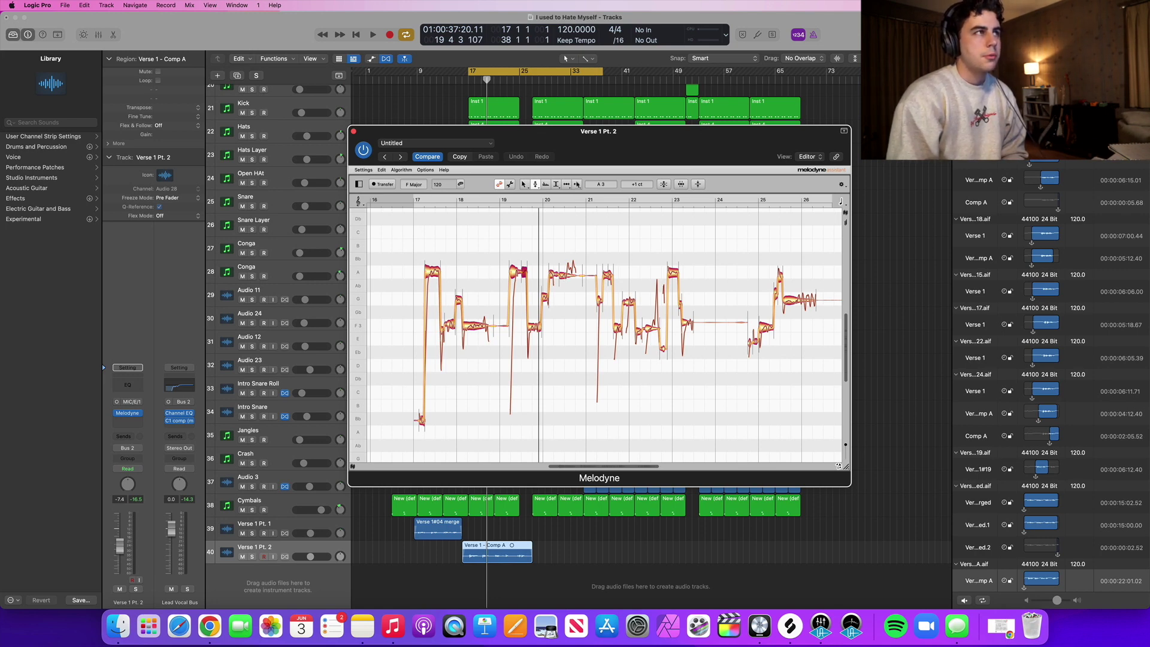
key("Escape")
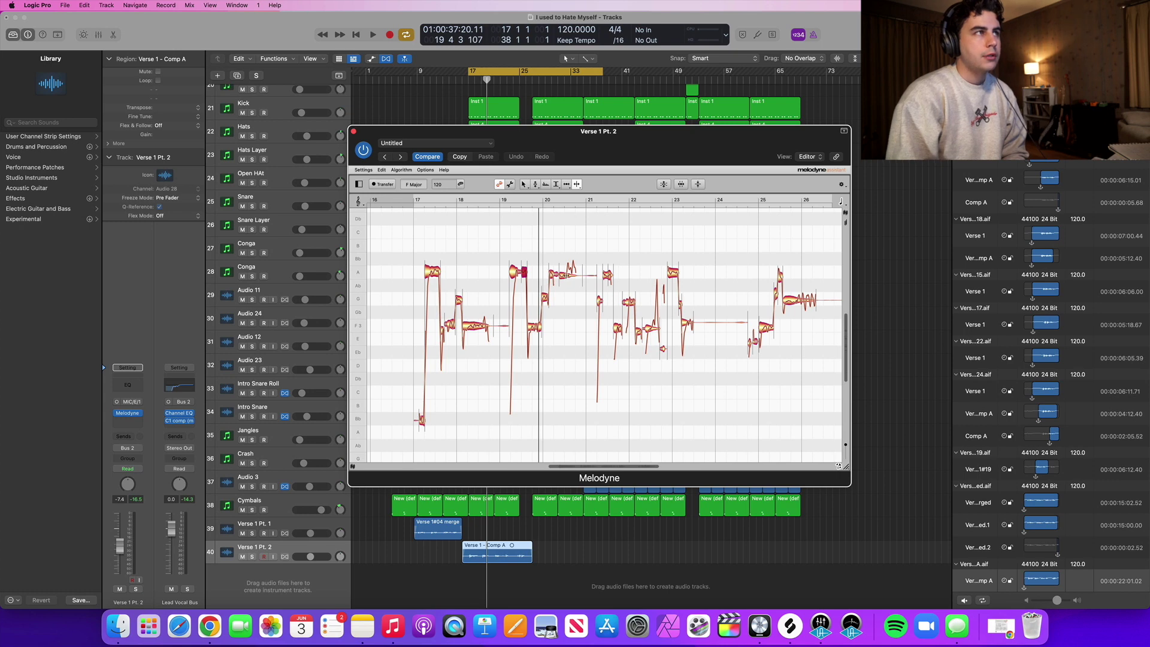
left_click(564, 276)
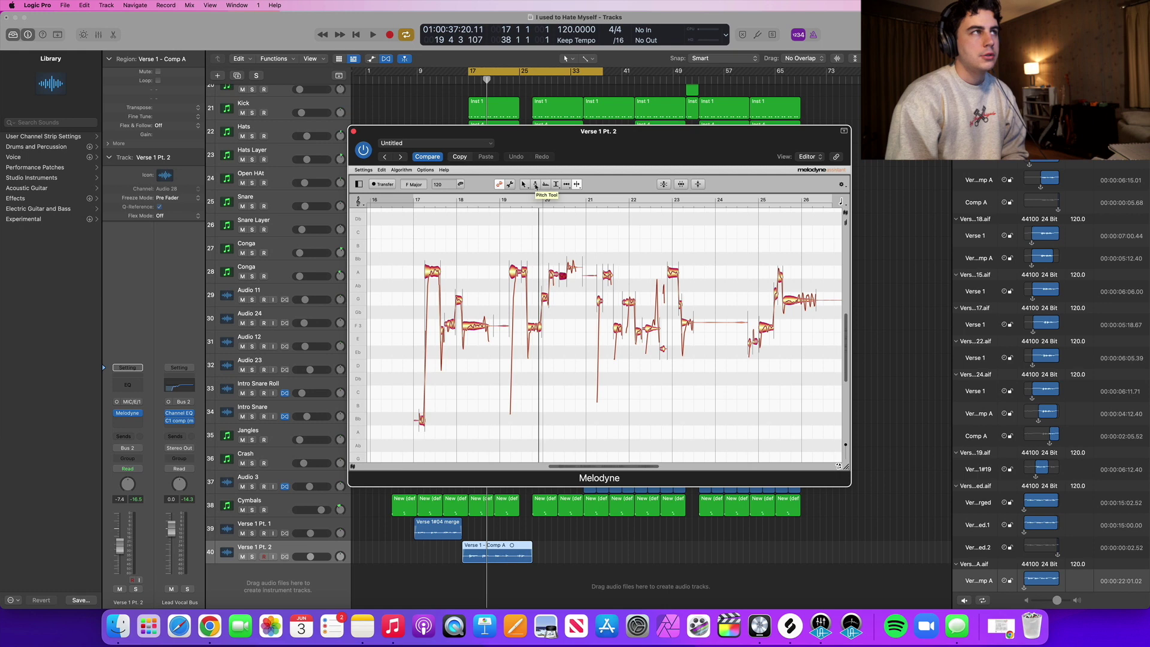
- Nudge the note after bar 20 from -9 to -7 cents, auditioning the correction
left_click(536, 185)
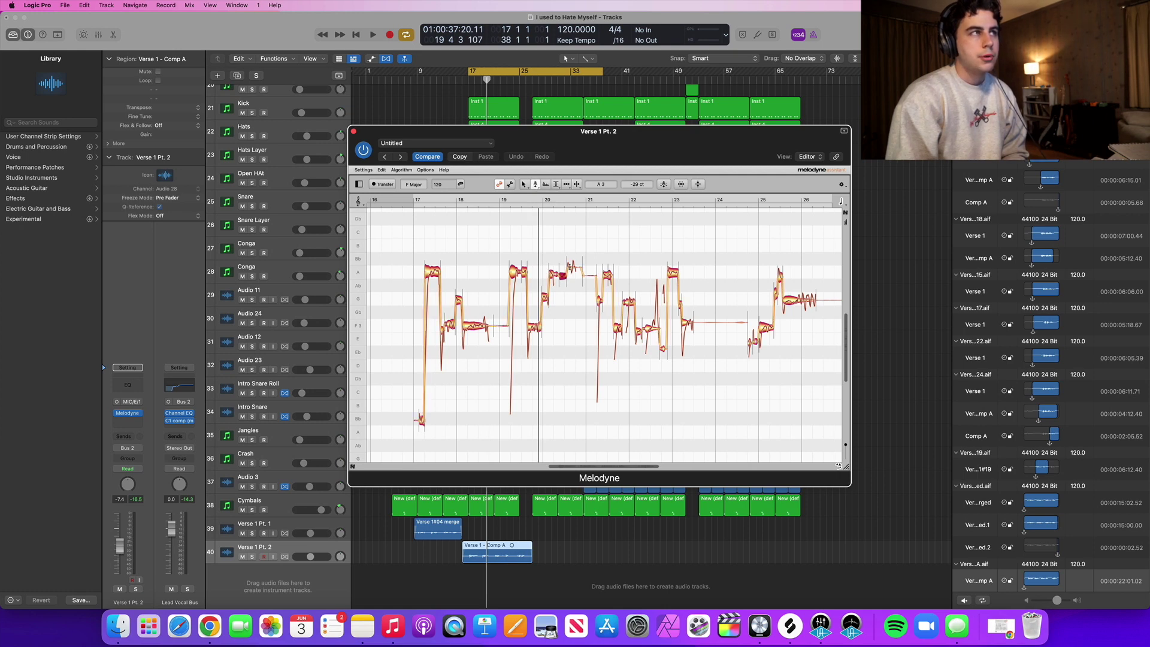
left_click_drag(572, 266, 572, 264)
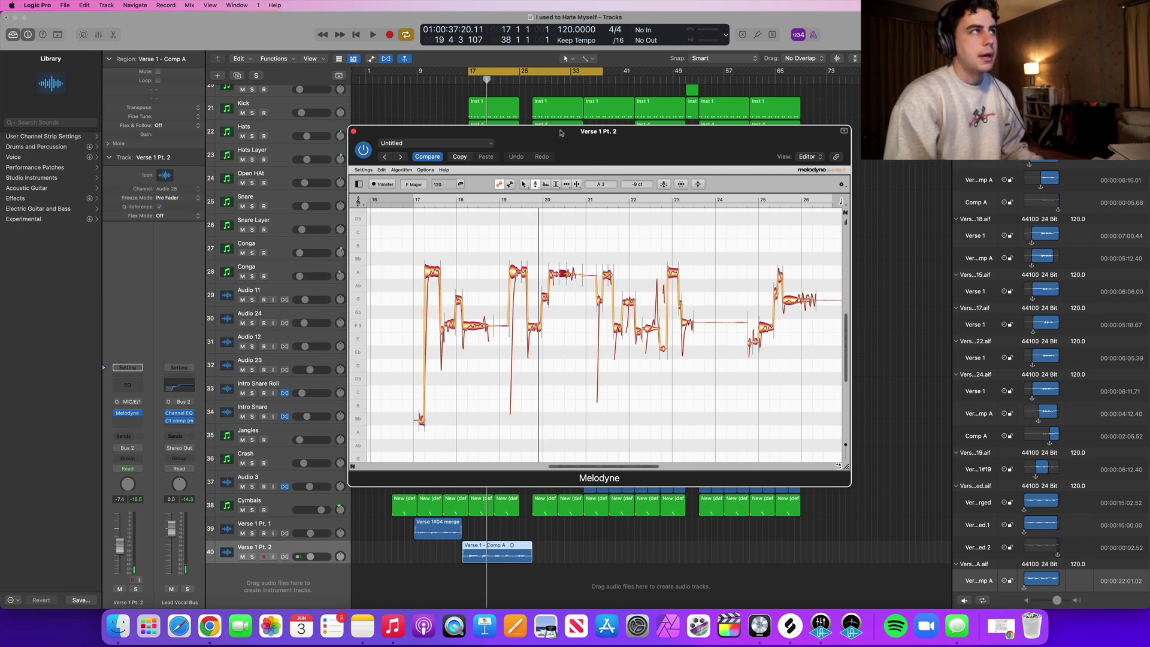
key("space")
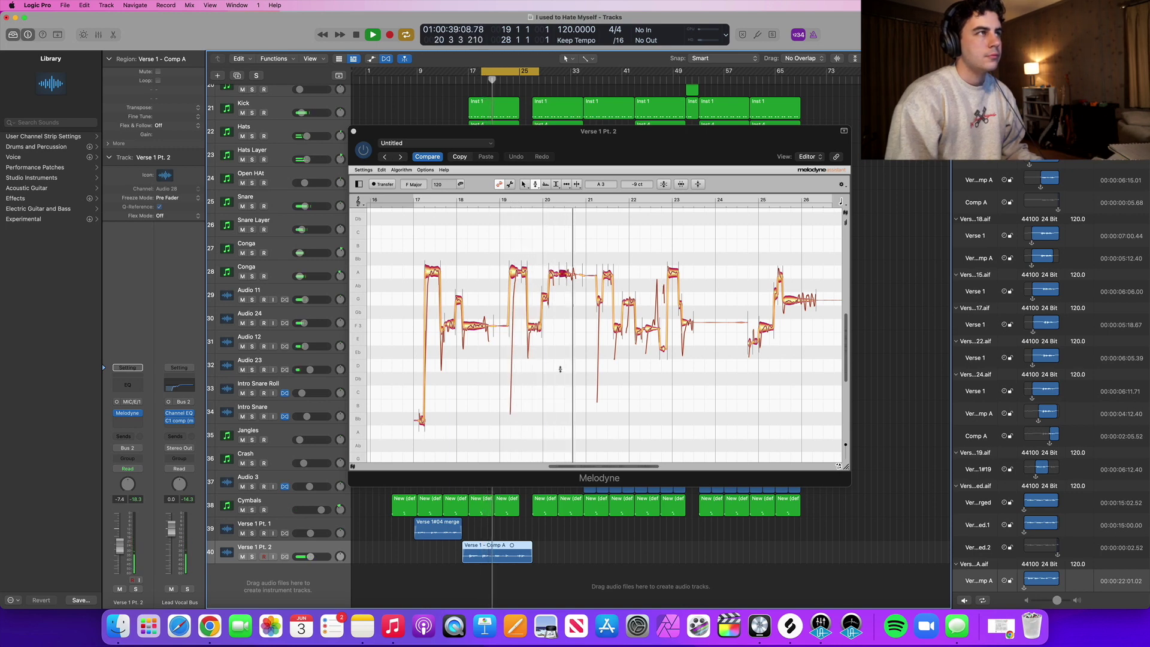
key("space")
left_click_drag(572, 276, 573, 275)
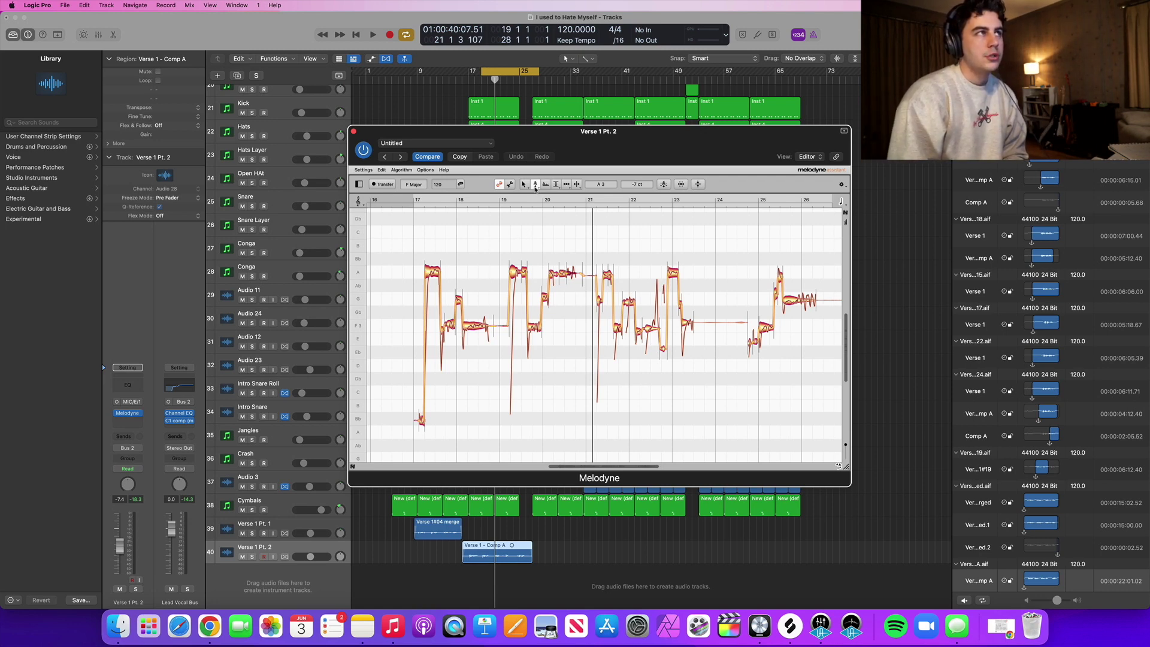
mouse_move(535, 187)
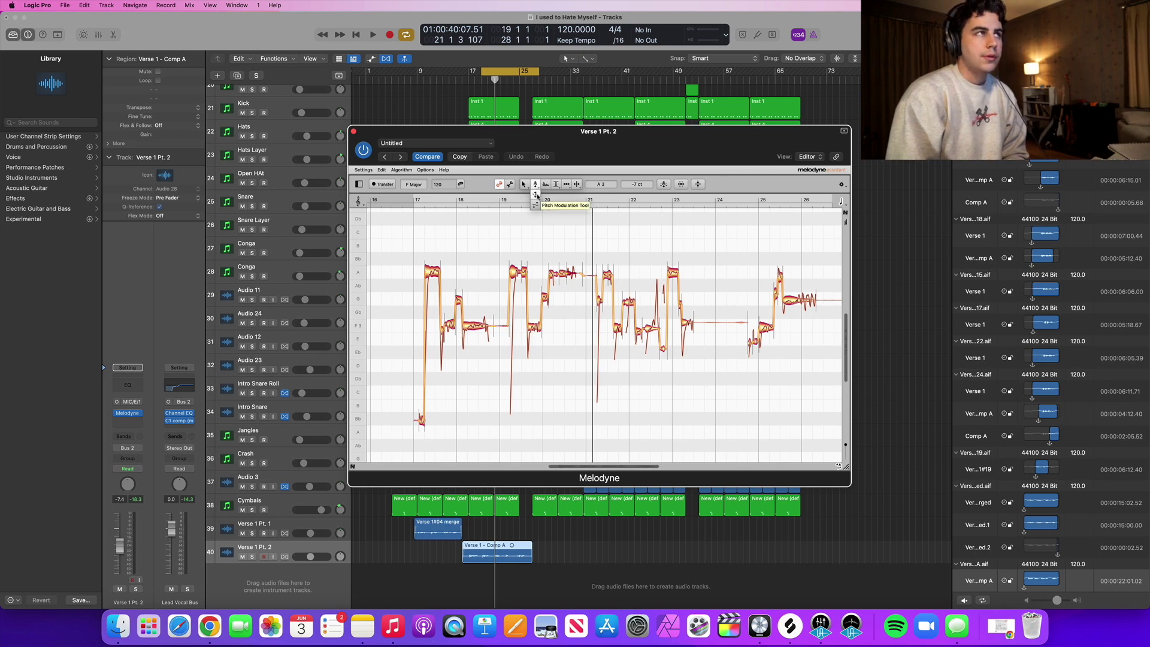
- Use the Pitch Modulation Tool, auditioning the vocal, then show the other pitch tool variants
left_click(536, 196)
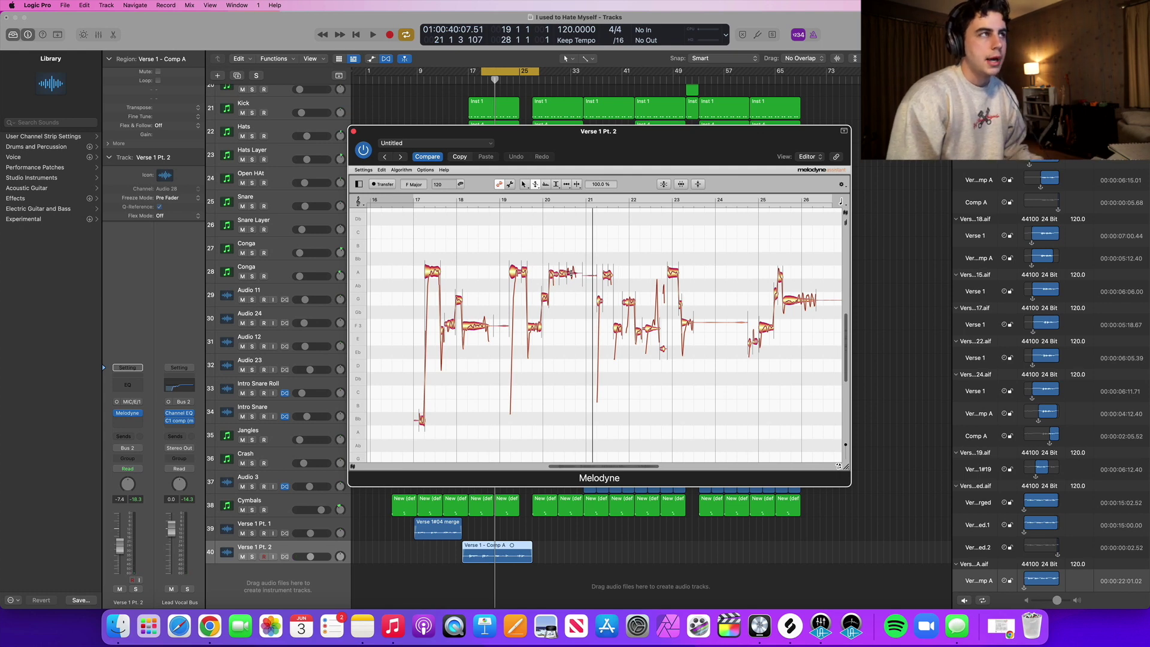
key("space")
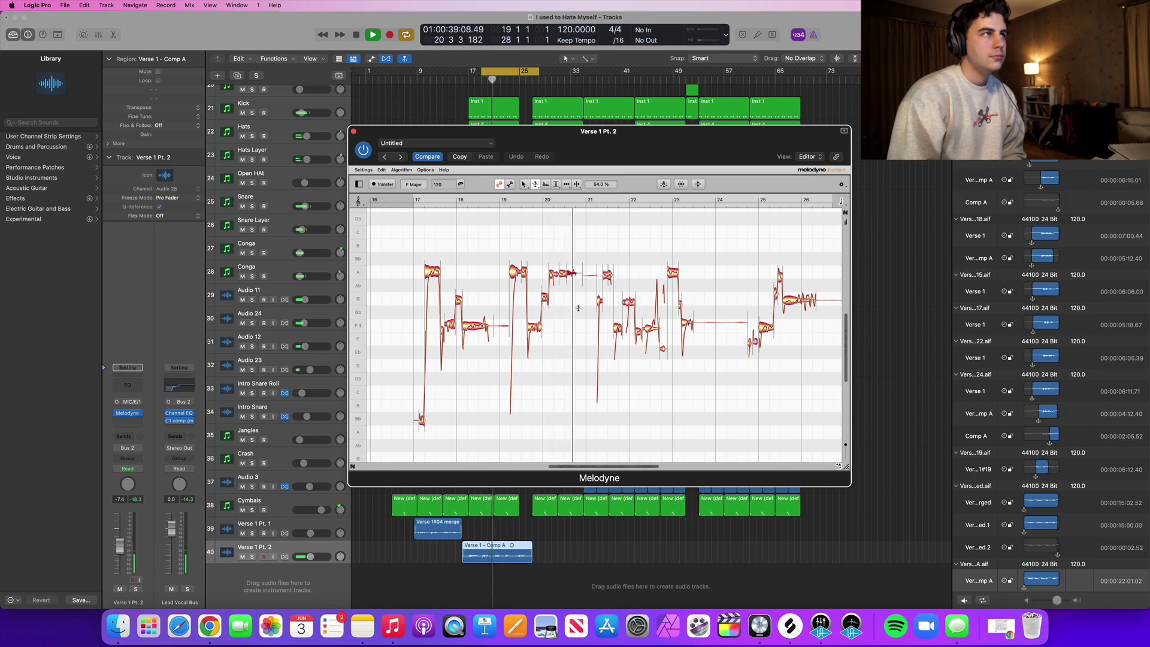
key("space")
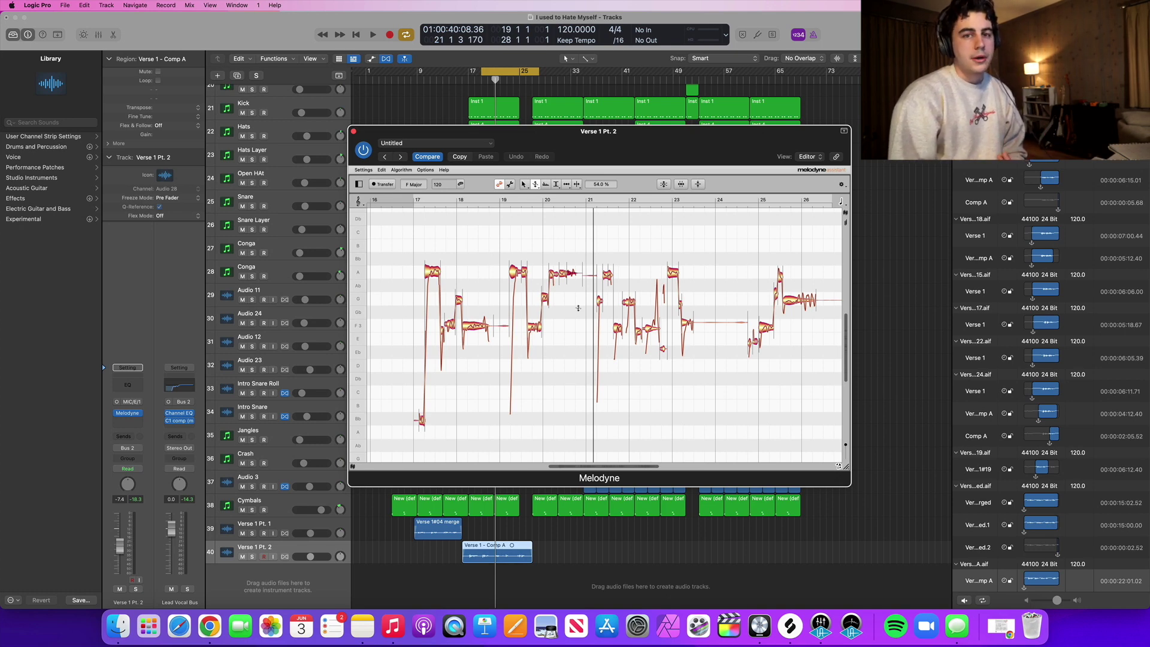
key("space")
left_click(537, 185)
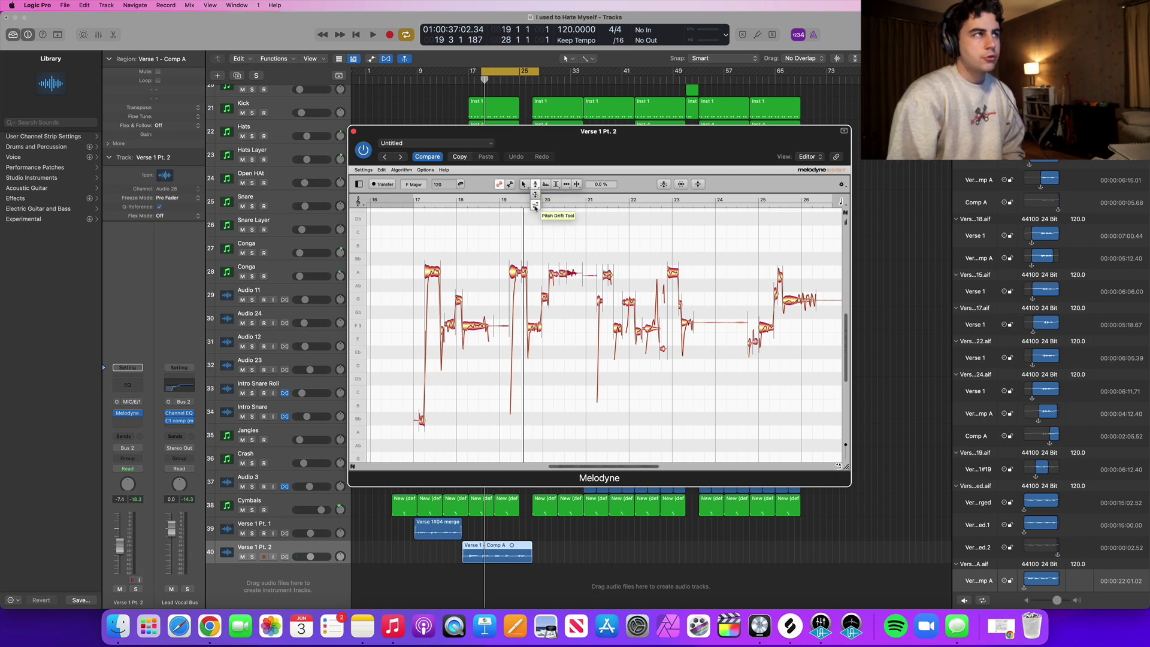
- Choose the Pitch Drift Tool from the pitch tool flyout
left_click(535, 207)
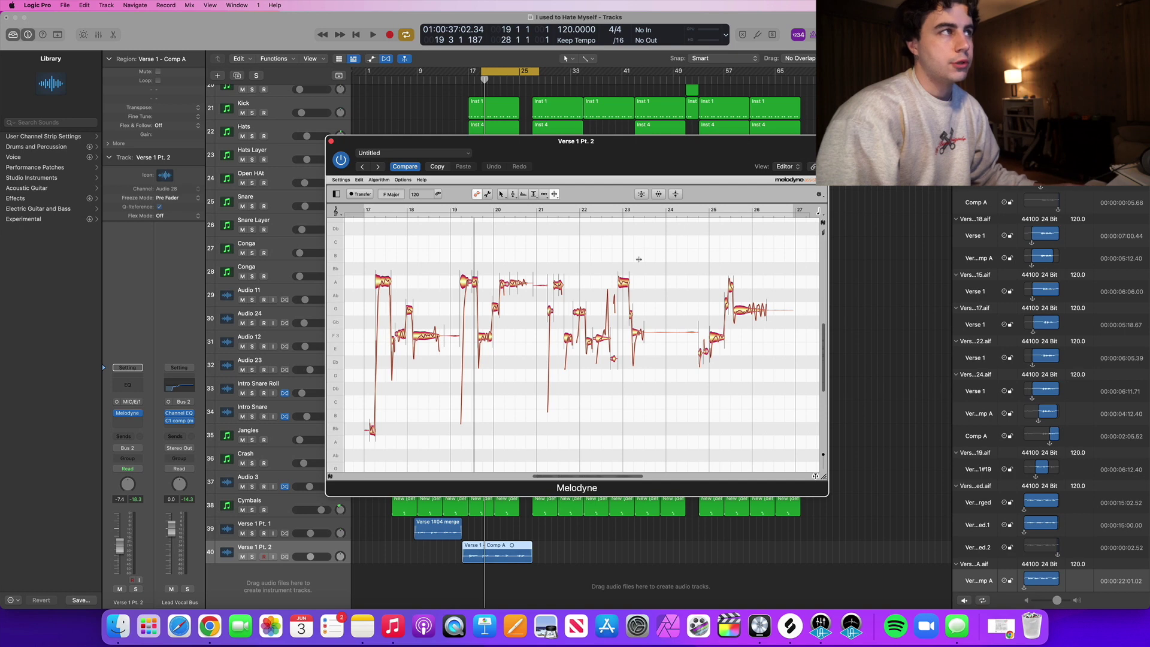
left_click(645, 255)
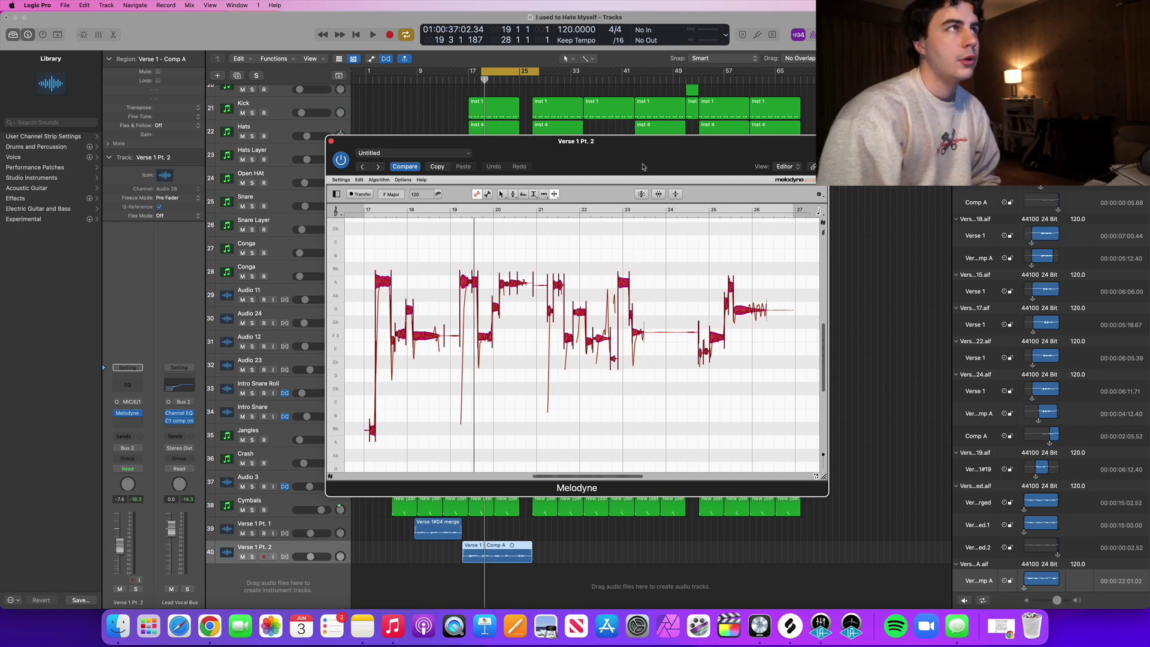
left_click_drag(642, 166, 639, 163)
left_click(638, 192)
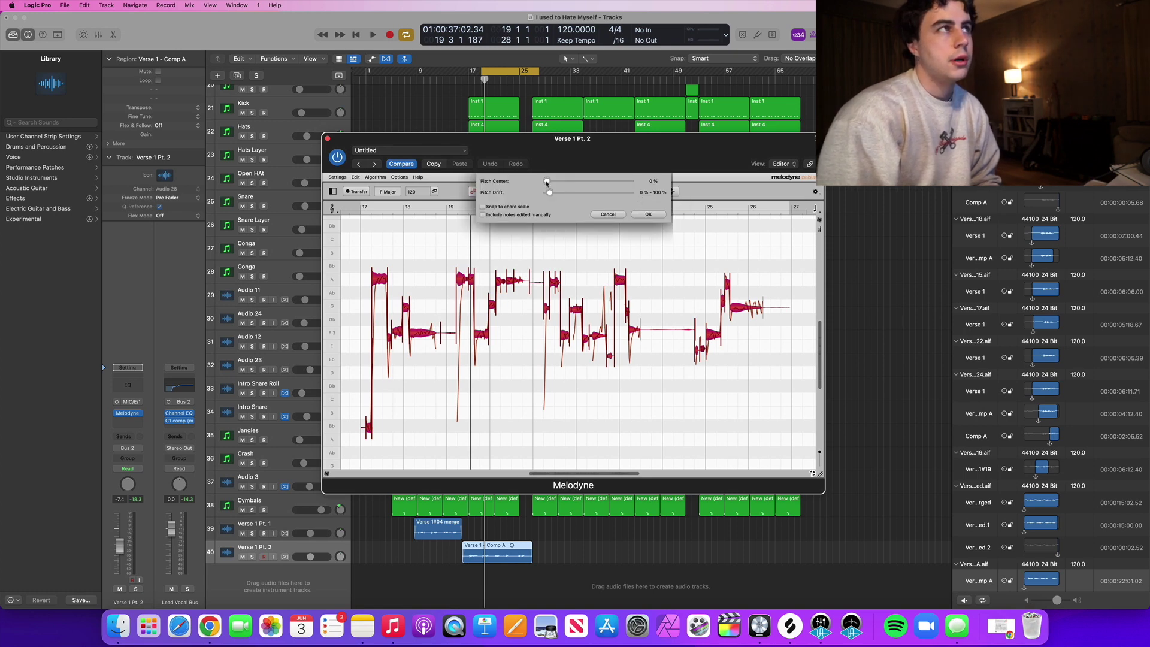
left_click_drag(547, 181, 617, 186)
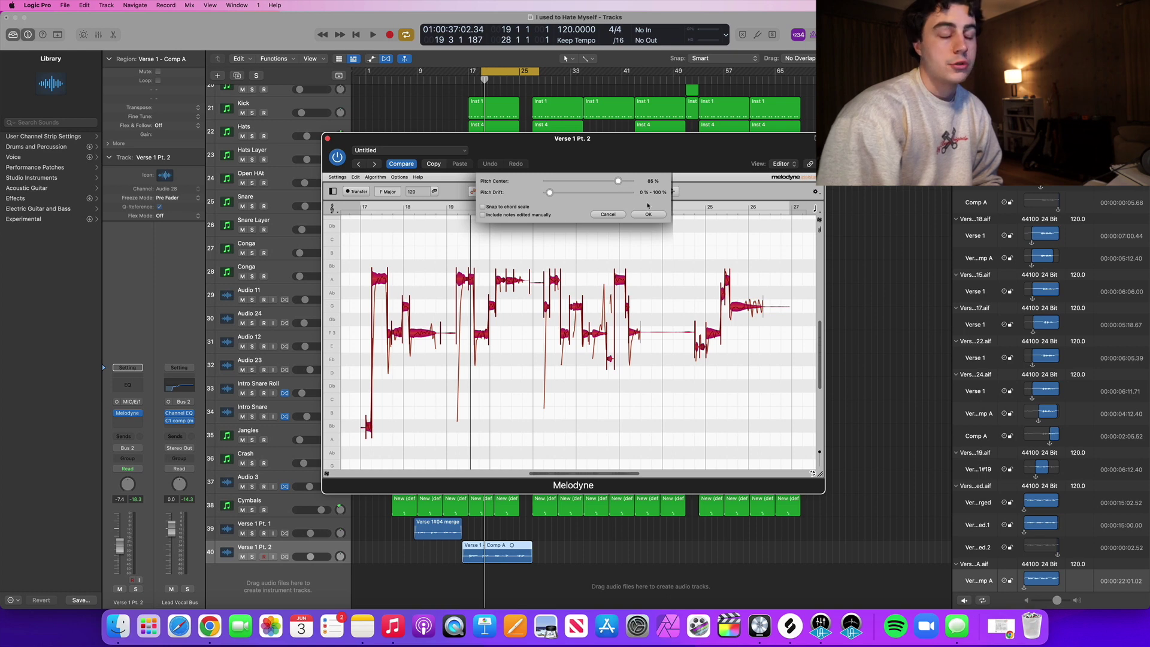
left_click_drag(653, 180, 661, 182)
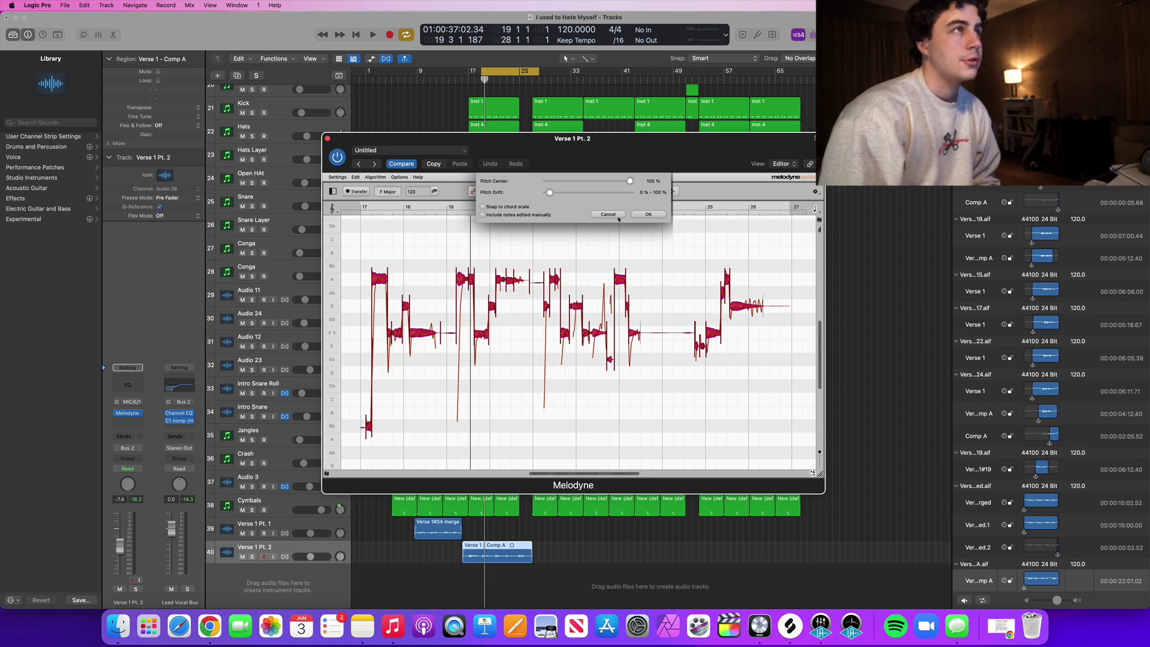
left_click(617, 216)
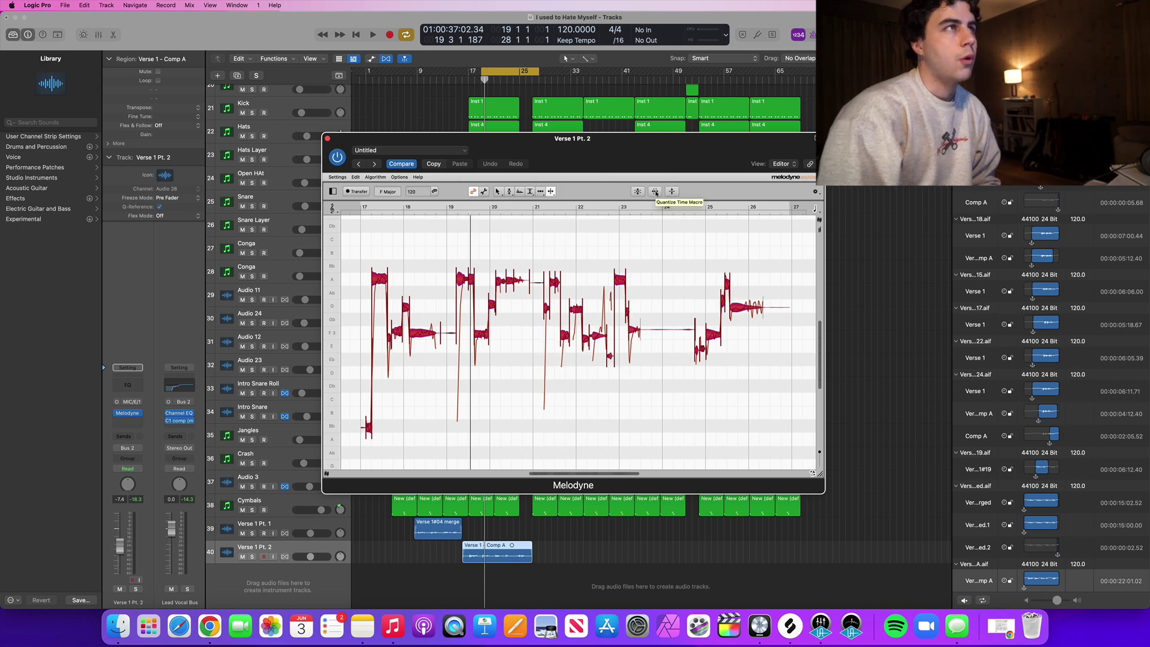
left_click(655, 192)
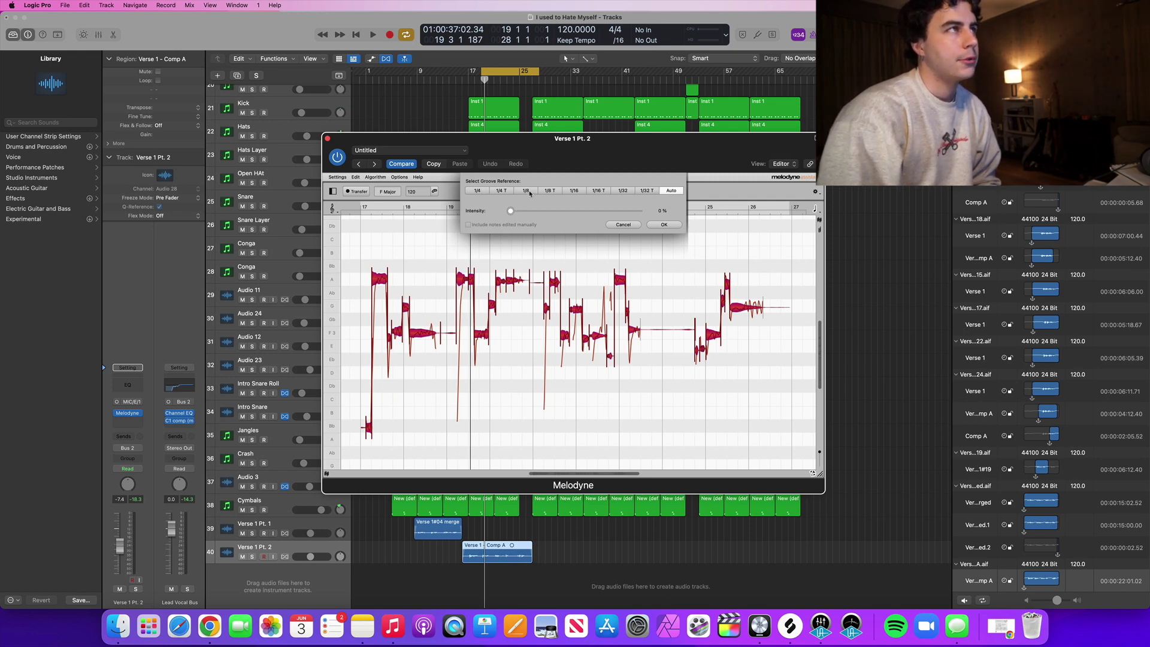
left_click(527, 191)
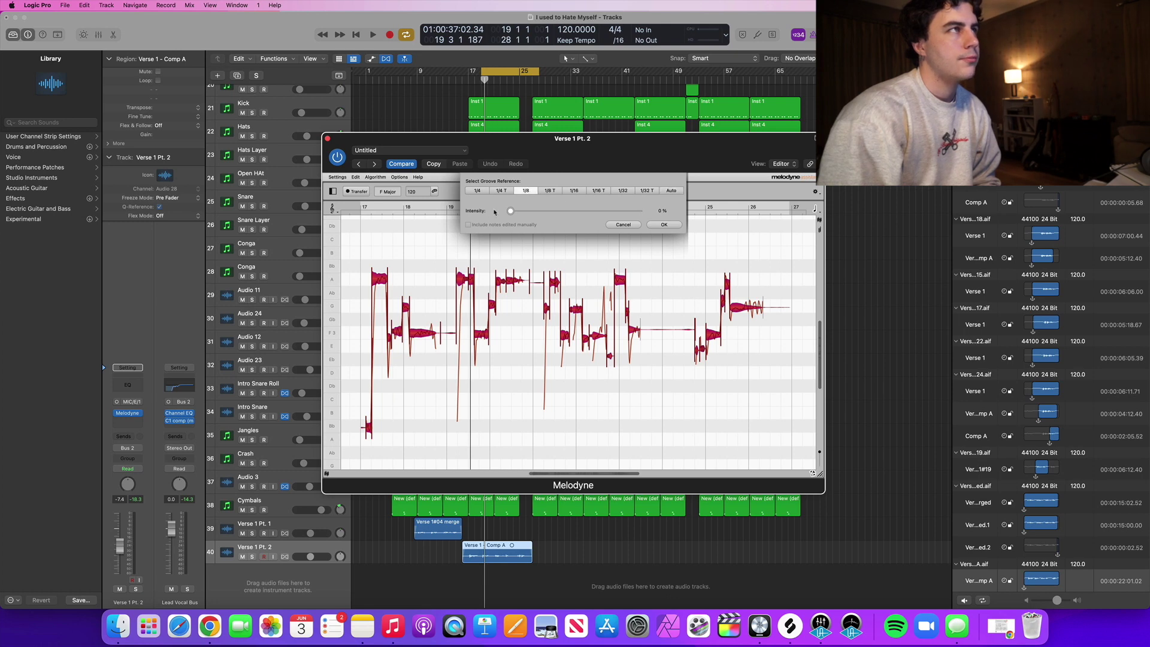
mouse_move(510, 211)
left_mouse_down()
mouse_move(643, 221)
mouse_move(504, 220)
left_mouse_up()
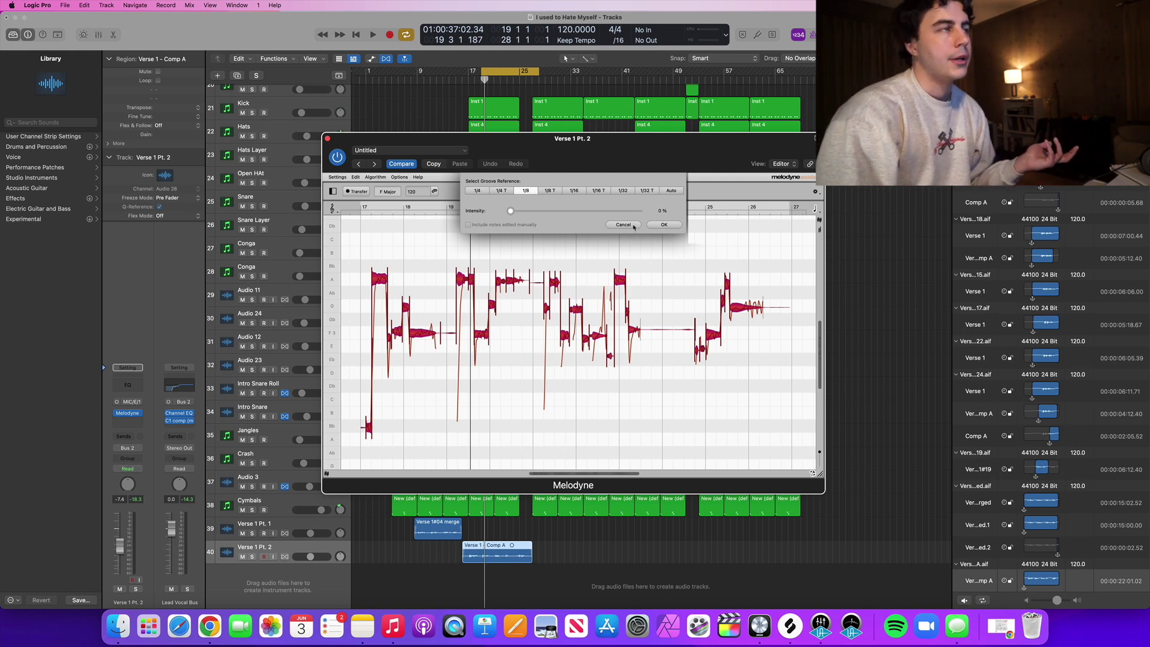
left_click(629, 226)
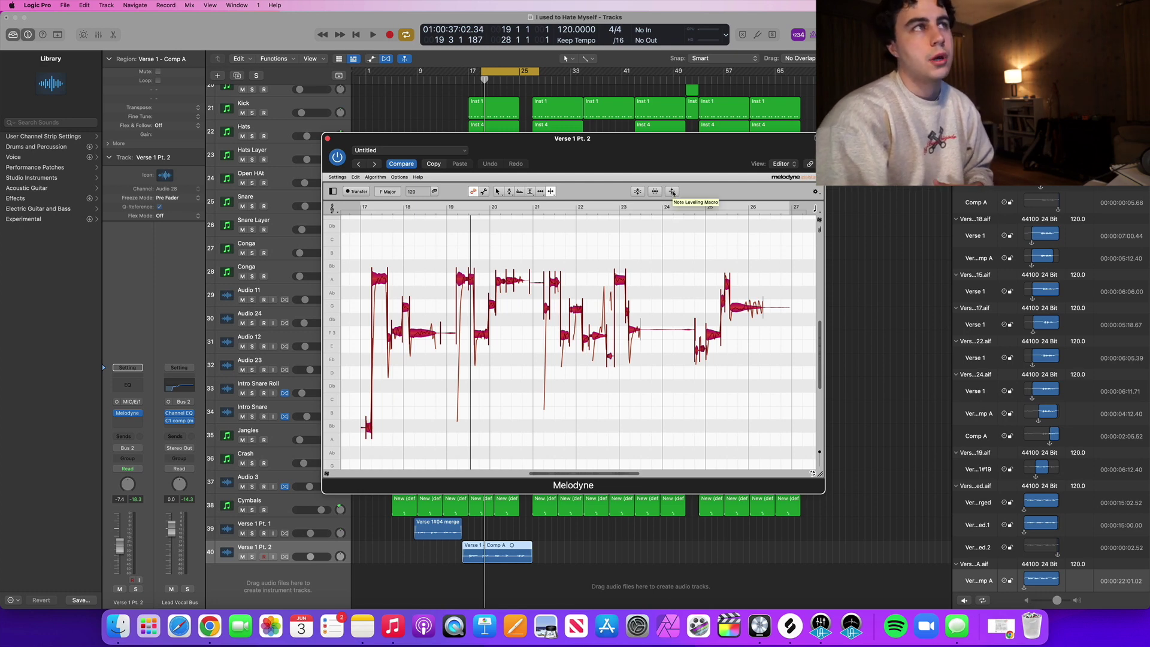
left_click(672, 191)
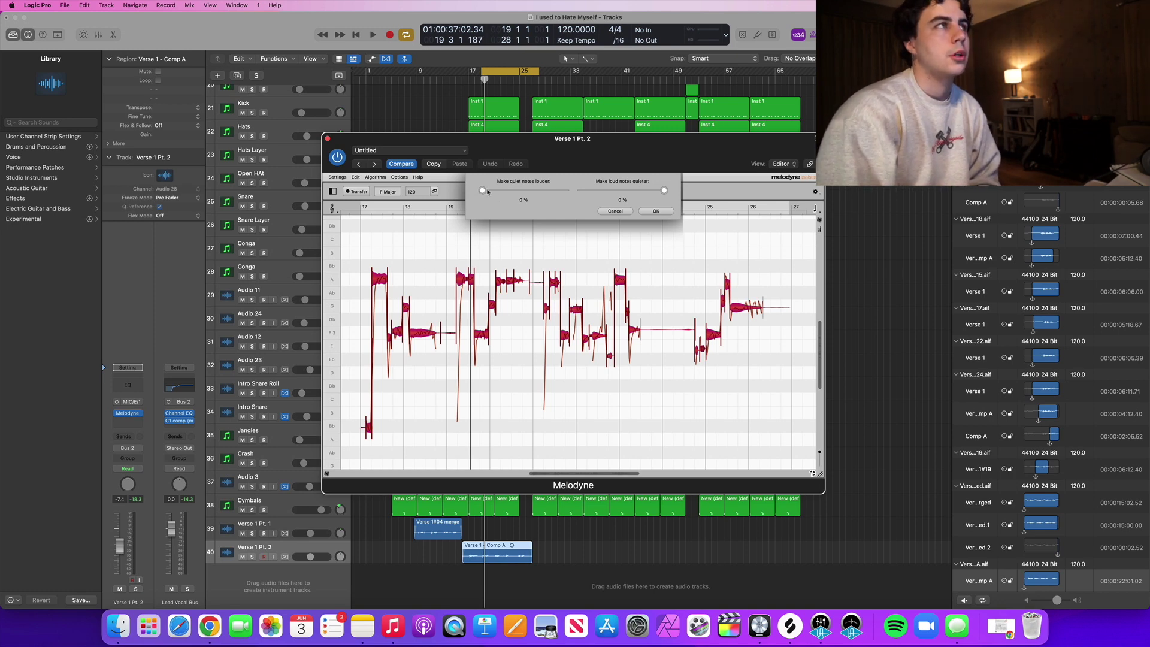
left_click_drag(484, 190, 456, 198)
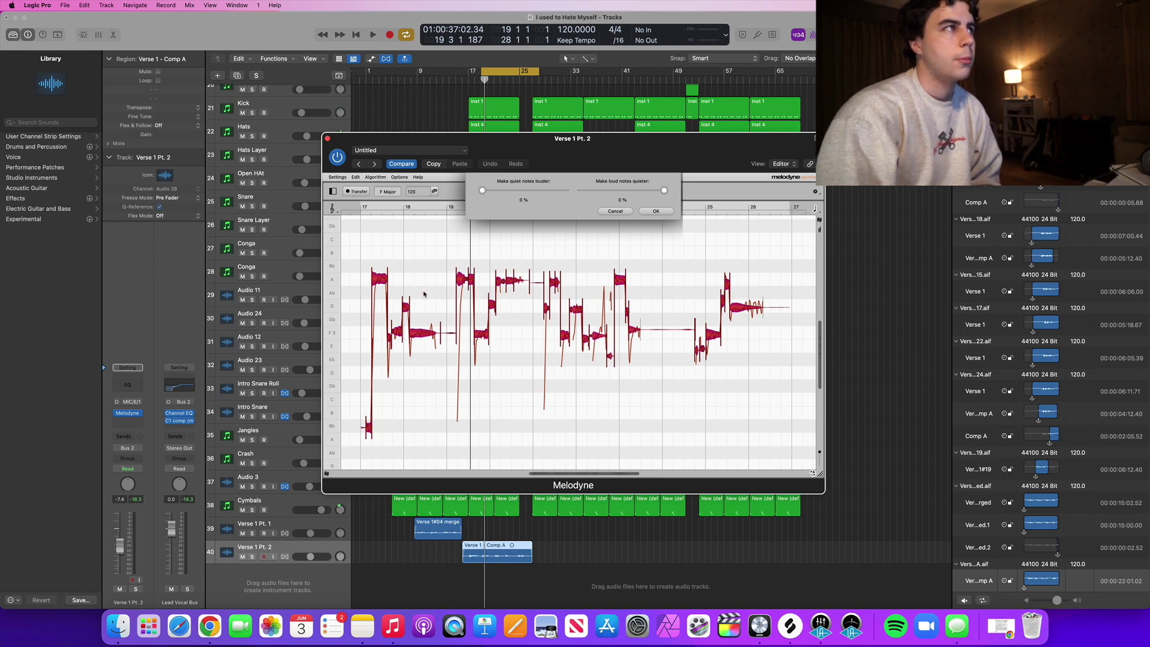
mouse_move(665, 190)
left_mouse_down()
mouse_move(582, 192)
mouse_move(663, 191)
left_mouse_up()
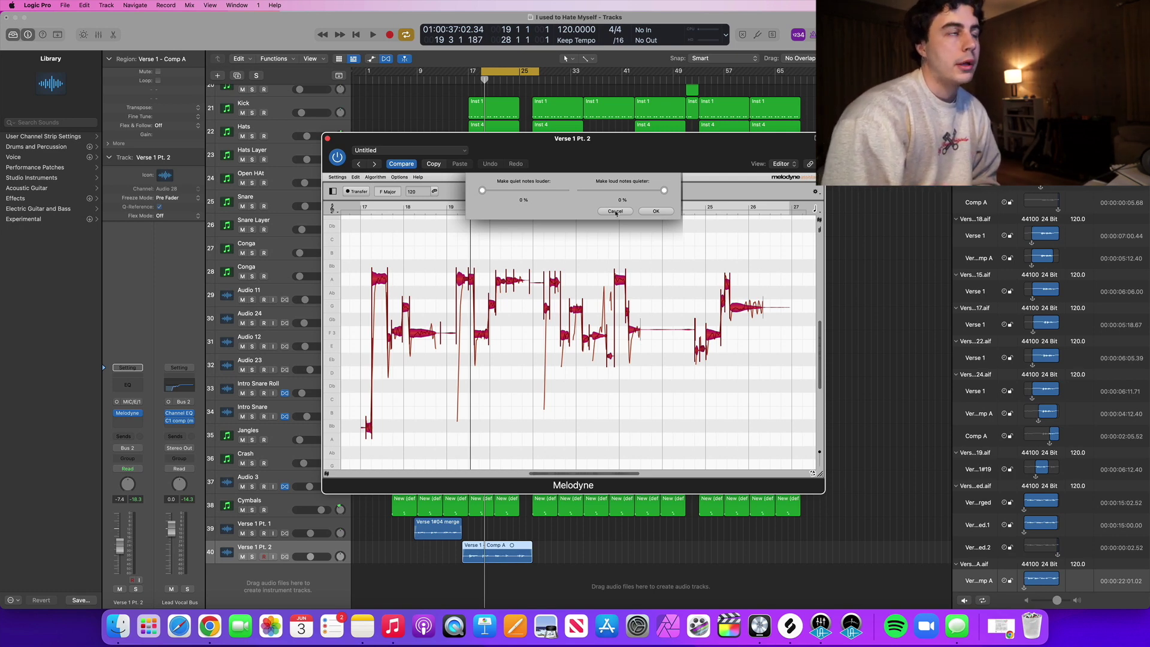
left_click(625, 213)
left_click_drag(610, 156, 586, 151)
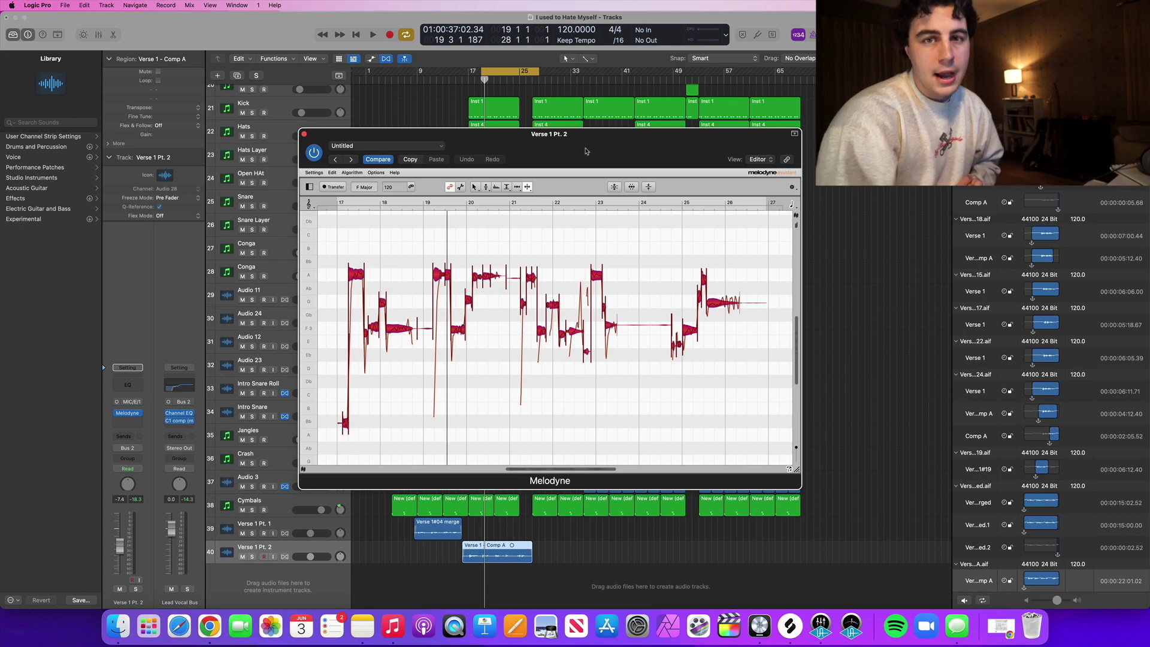